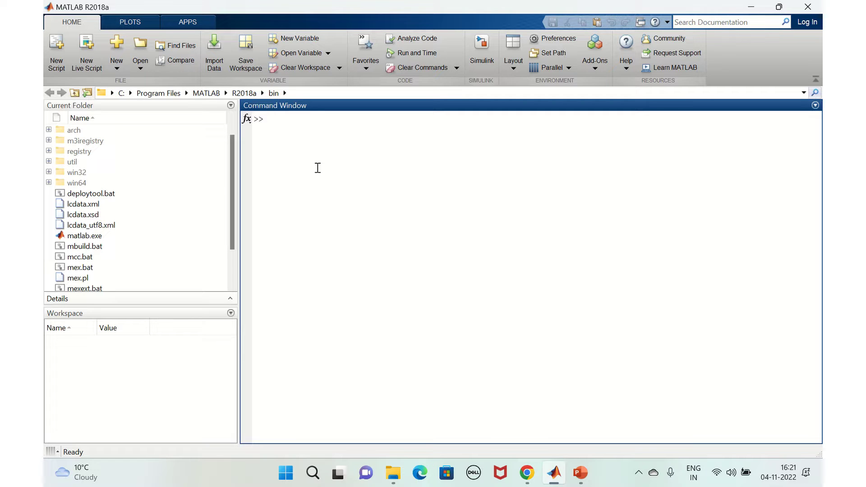
- Run the simulink command in the MATLAB Command Window to open the Simulink Start Page
{"action": "type", "text": "simulink"}
{"action": "key", "text": "Return"}
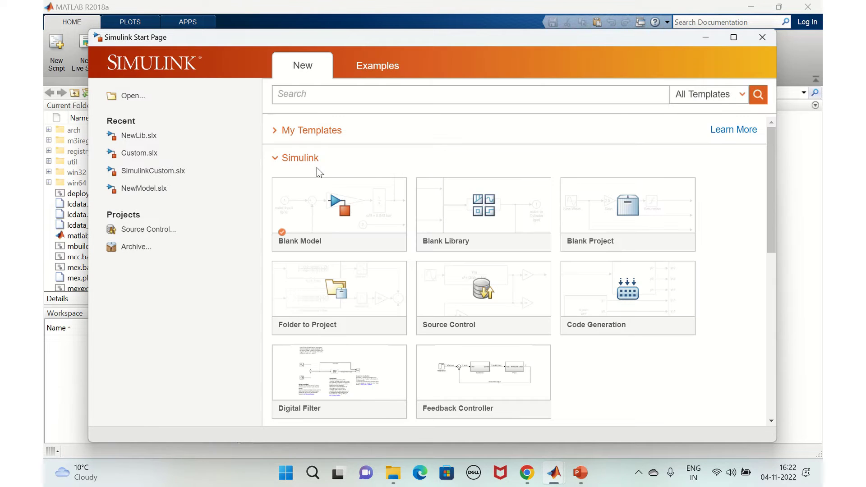
- Create a maximized blank library and insert an In1 block on its canvas
{"action": "left_click", "coordinate": [467, 224]}
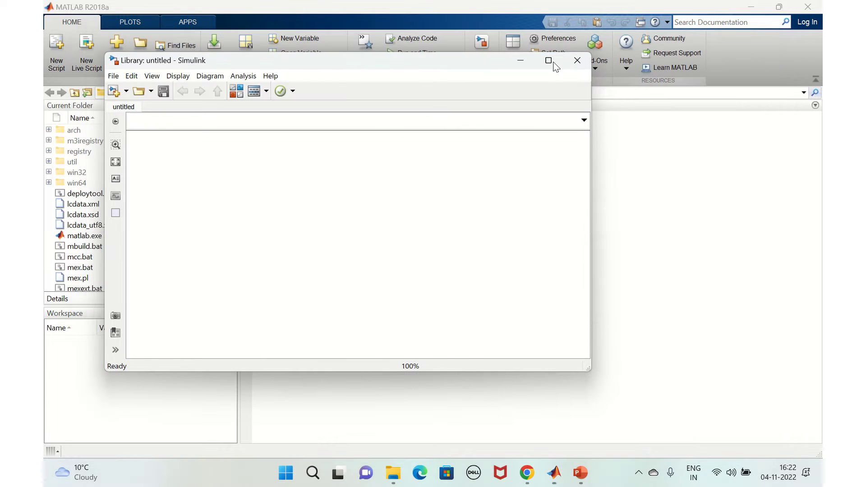
{"action": "left_click", "coordinate": [554, 63]}
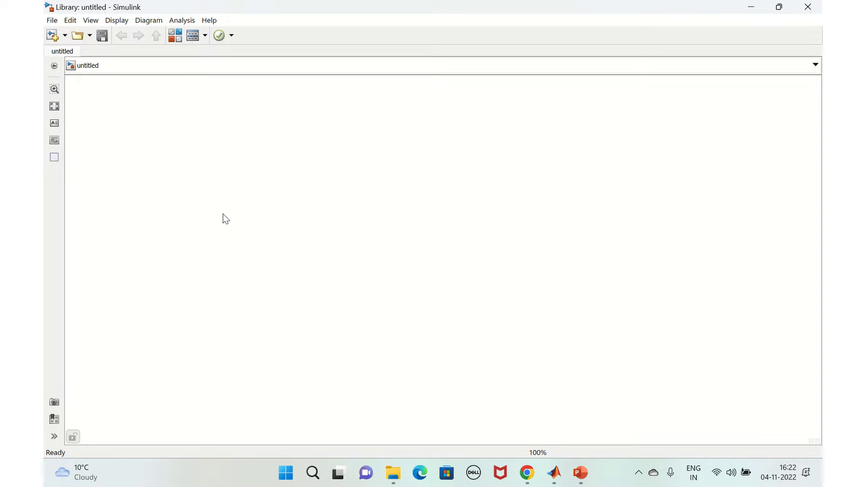
{"action": "double_click", "coordinate": [175, 183]}
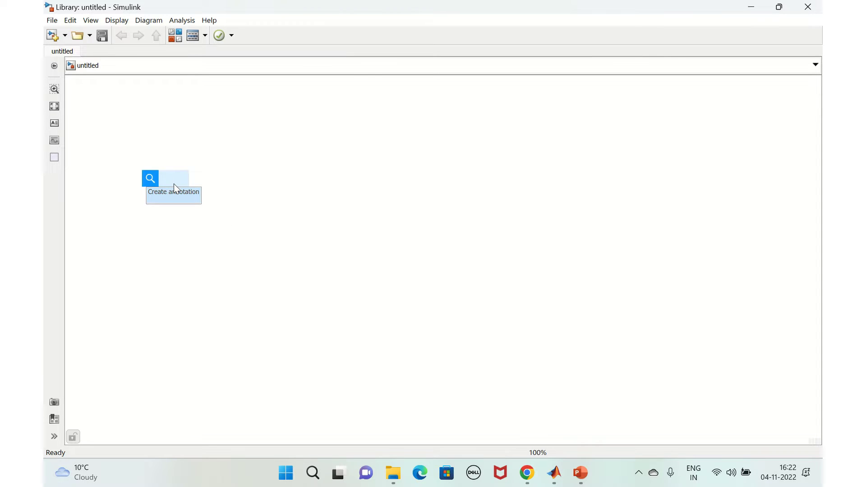
{"action": "type", "text": "in"}
{"action": "left_click", "coordinate": [134, 203]}
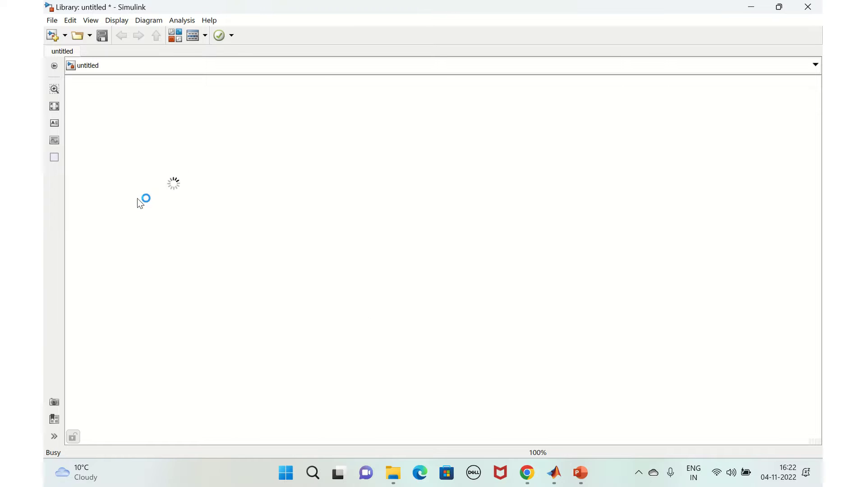
- Add an Out1 block to the right, wire In1 to it, and select both blocks
{"action": "double_click", "coordinate": [265, 184]}
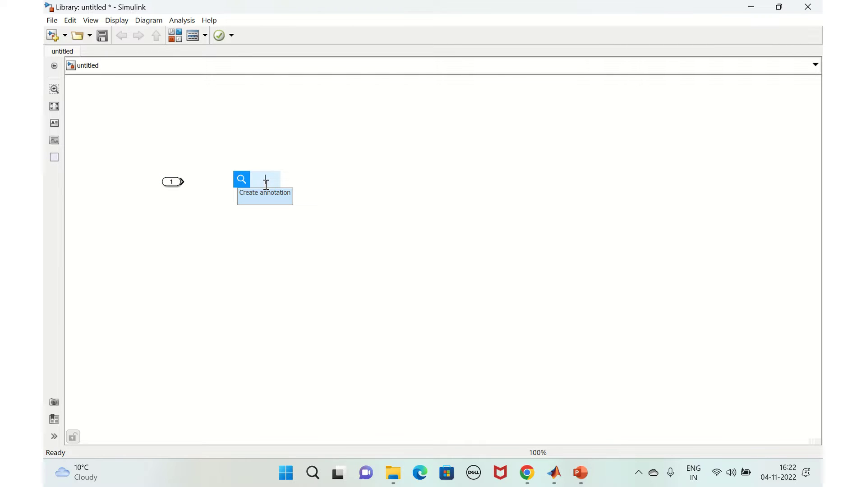
{"action": "type", "text": "Out"}
{"action": "left_click", "coordinate": [230, 202]}
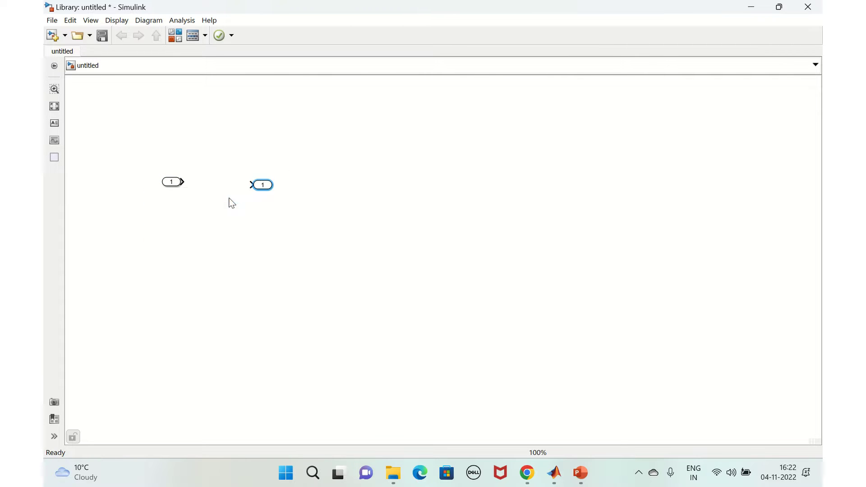
{"action": "double_click", "coordinate": [188, 183]}
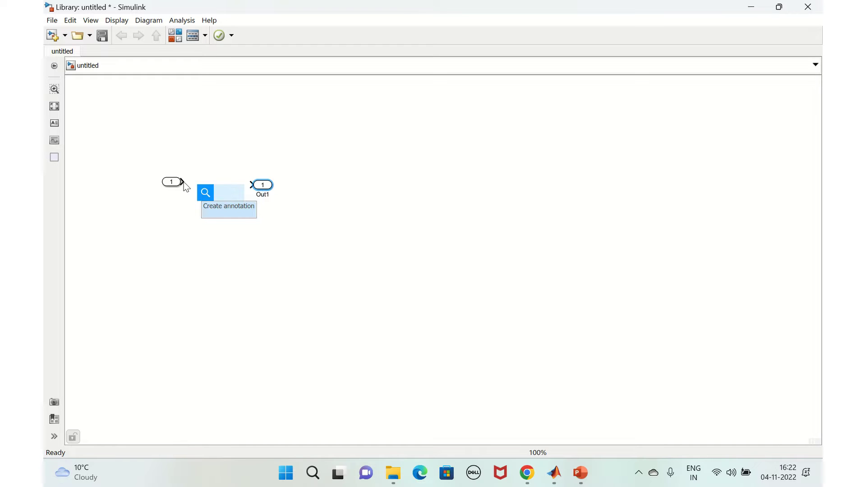
{"action": "left_click", "coordinate": [260, 185]}
{"action": "left_click_drag", "start_coordinate": [260, 185], "coordinate": [214, 185]}
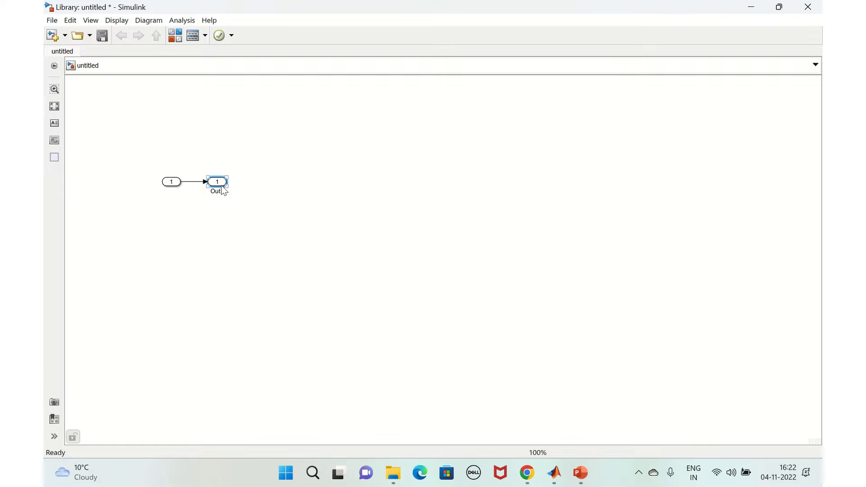
{"action": "left_click_drag", "start_coordinate": [224, 183], "coordinate": [293, 183]}
{"action": "left_click_drag", "start_coordinate": [134, 166], "coordinate": [312, 197]}
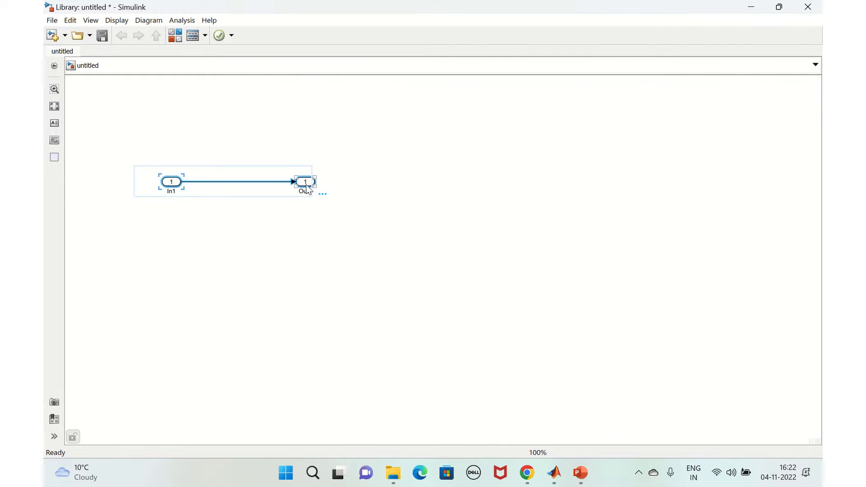
{"action": "left_click", "coordinate": [307, 189]}
- Create a subsystem from the selected blocks, enlarge it, and fit the diagram to view
{"action": "right_click", "coordinate": [308, 189]}
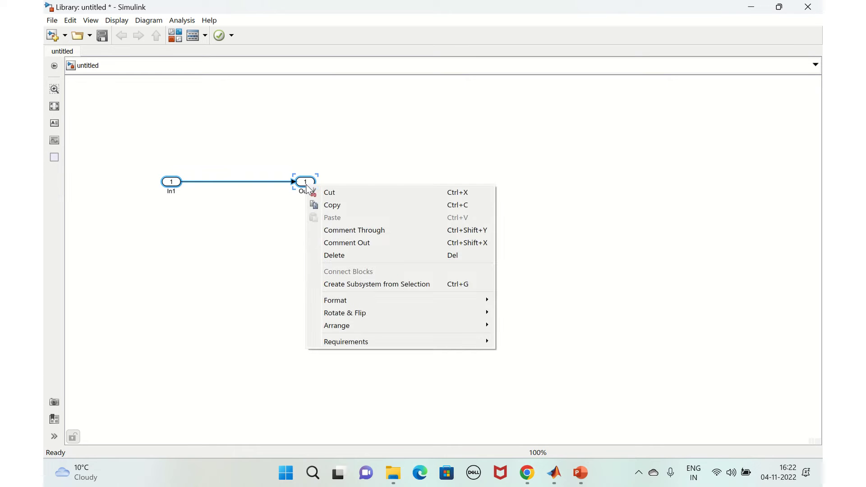
{"action": "left_click", "coordinate": [354, 285]}
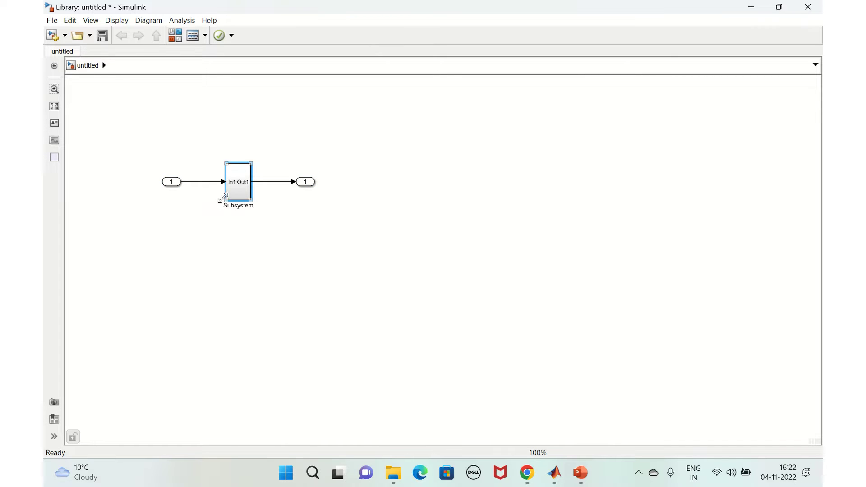
{"action": "left_click_drag", "start_coordinate": [226, 201], "coordinate": [205, 207]}
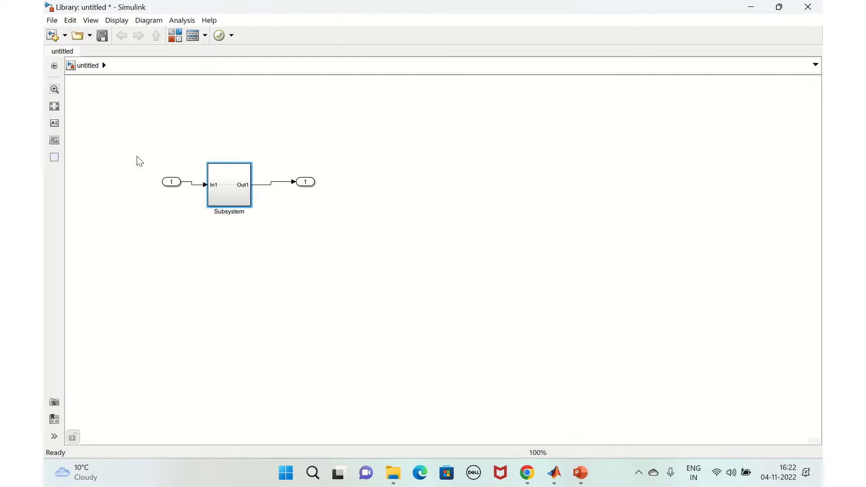
{"action": "left_click", "coordinate": [55, 107]}
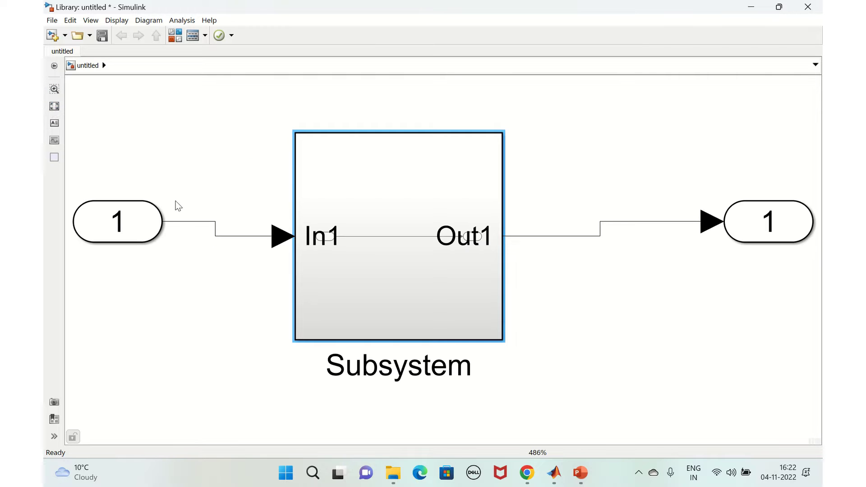
- Delete the outer In1 and Out1 blocks with their lines, leaving only the Subsystem
{"action": "left_click_drag", "start_coordinate": [94, 153], "coordinate": [230, 281]}
{"action": "key", "text": "Delete"}
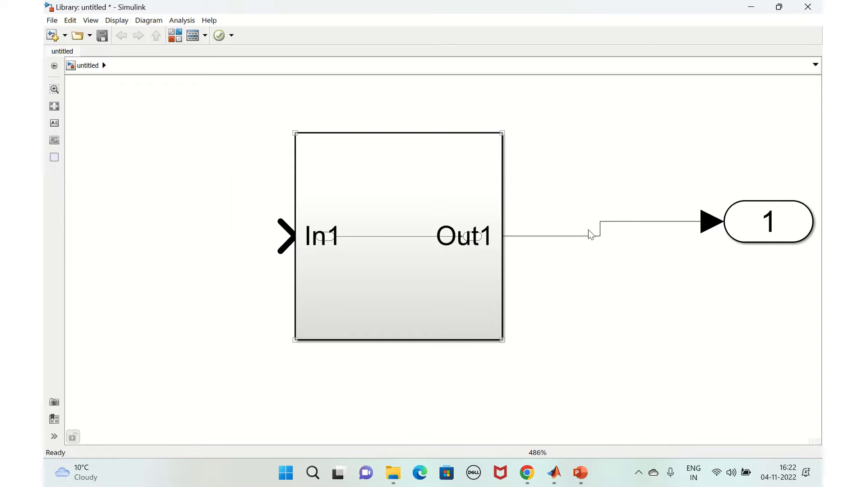
{"action": "left_click_drag", "start_coordinate": [558, 158], "coordinate": [775, 290]}
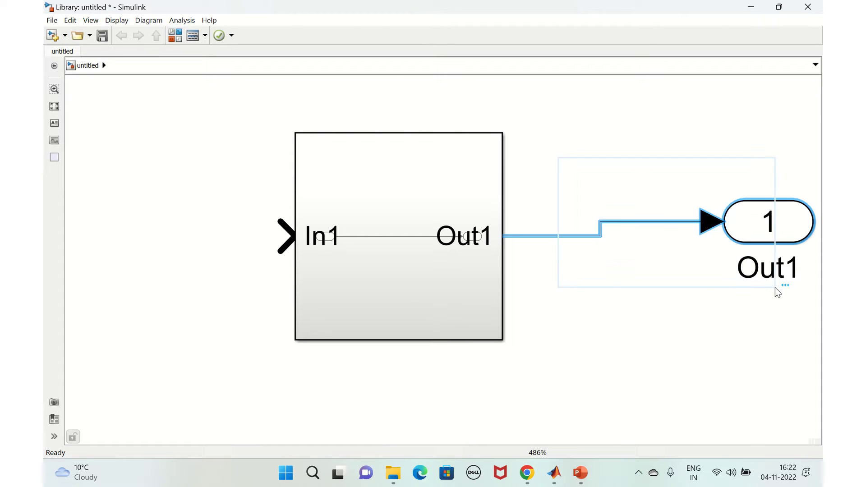
{"action": "key", "text": "Delete"}
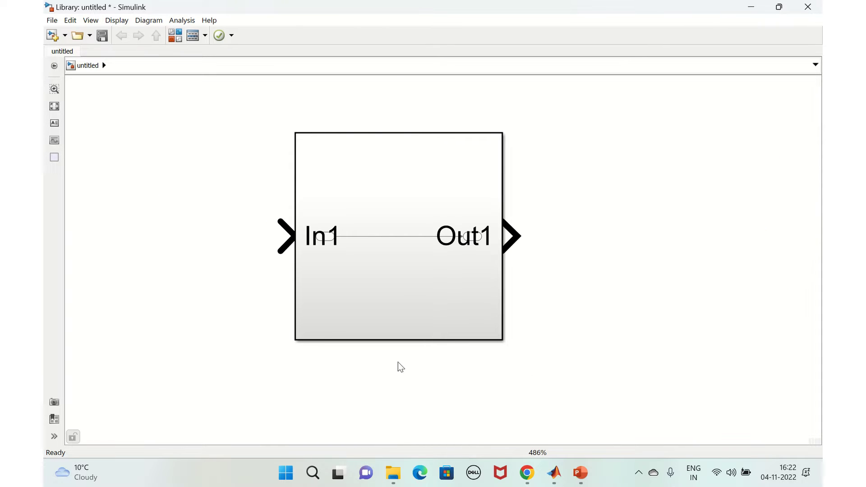
{"action": "left_click", "coordinate": [372, 269]}
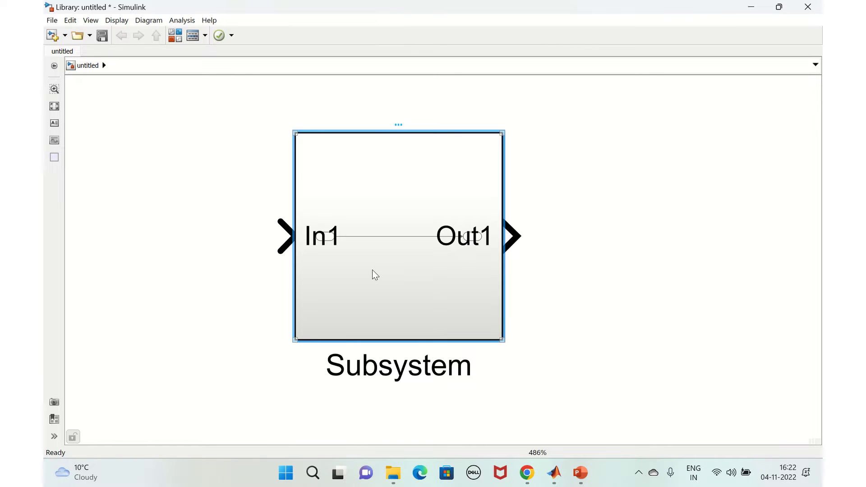
- Set the Subsystem block's foreground colour to cyan
{"action": "right_click", "coordinate": [417, 292]}
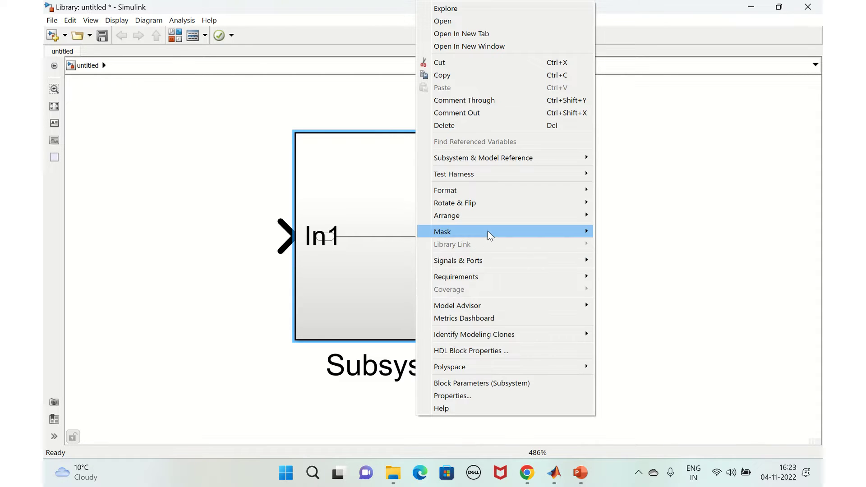
{"action": "mouse_move", "coordinate": [490, 235]}
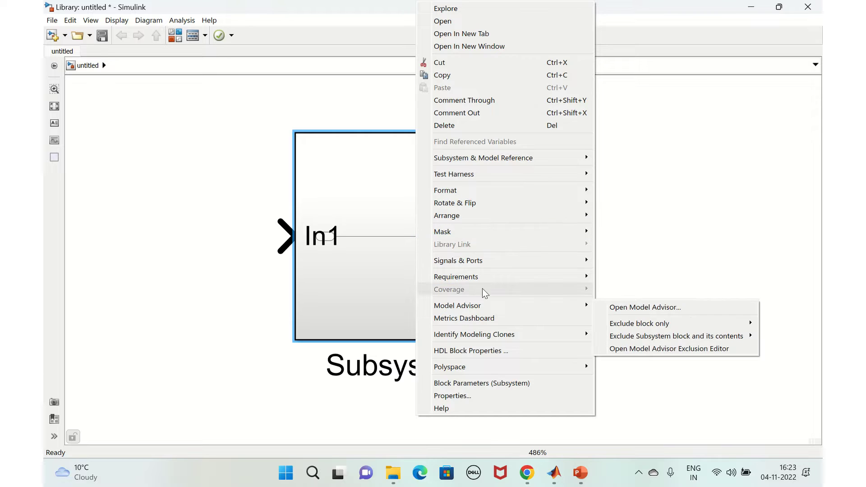
{"action": "mouse_move", "coordinate": [489, 195]}
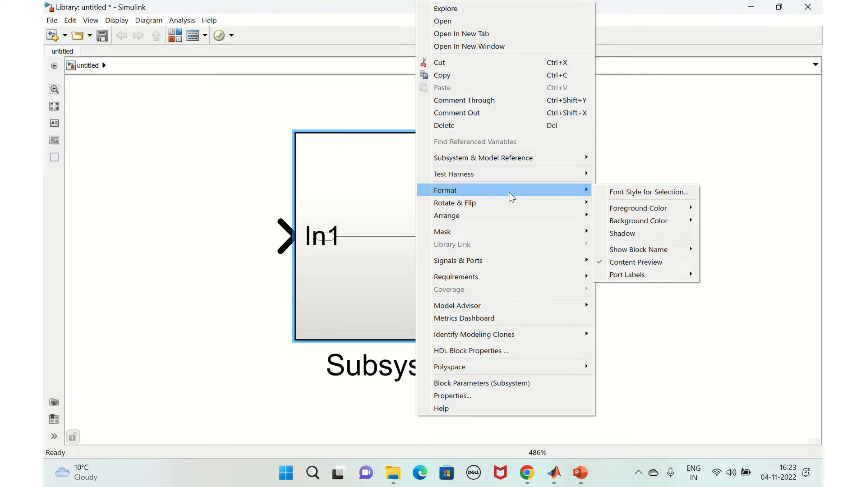
{"action": "mouse_move", "coordinate": [655, 208]}
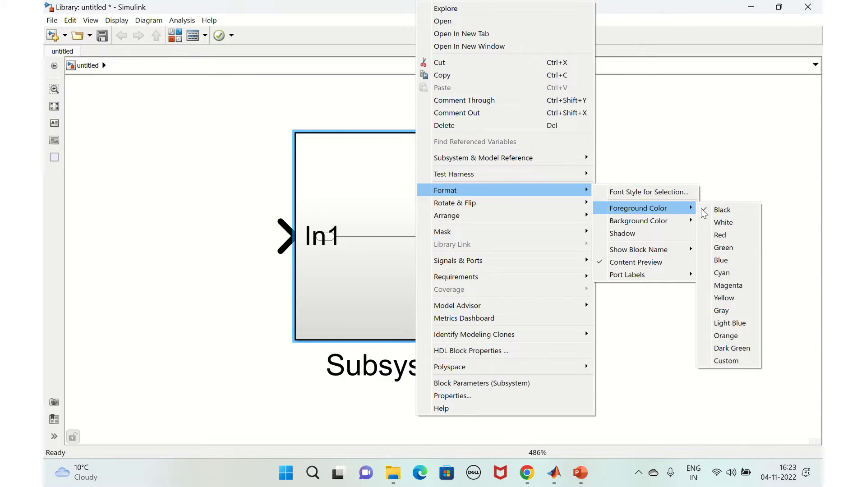
{"action": "left_click", "coordinate": [740, 273]}
- Give the Subsystem block a green background colour
{"action": "left_click", "coordinate": [418, 262]}
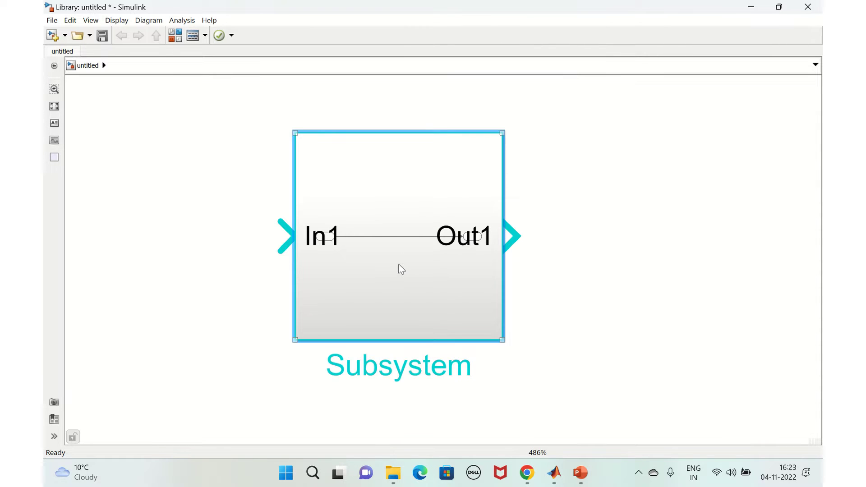
{"action": "right_click", "coordinate": [402, 269]}
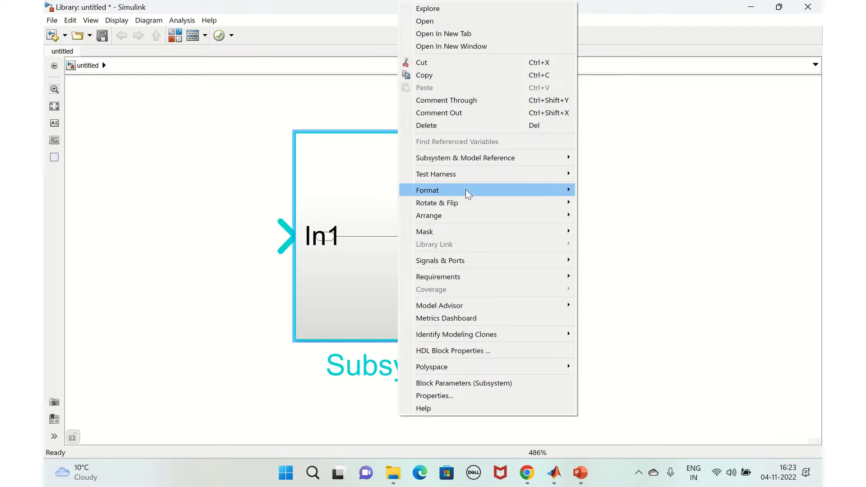
{"action": "mouse_move", "coordinate": [496, 193]}
{"action": "mouse_move", "coordinate": [638, 222]}
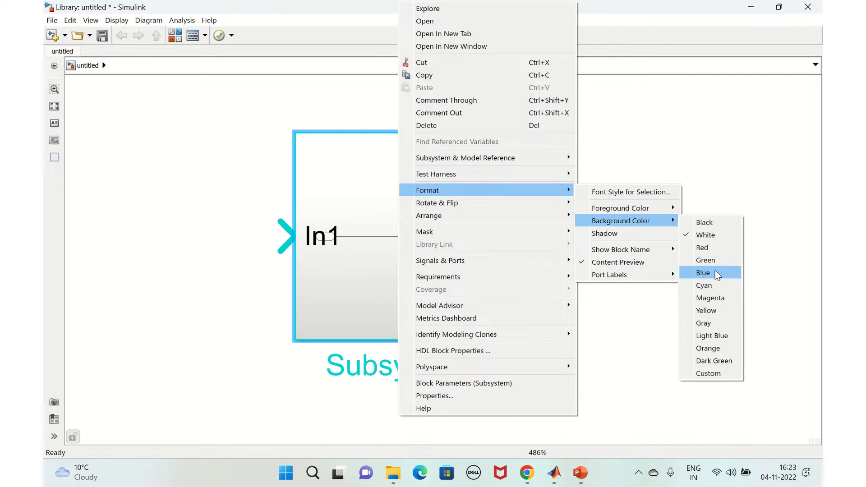
{"action": "left_click", "coordinate": [707, 260]}
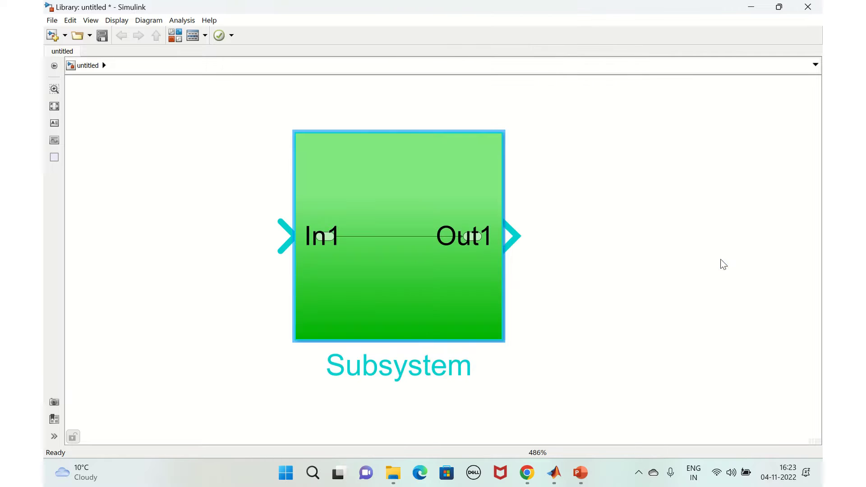
- Enlarge the green Subsystem block by dragging its bottom-left corner outward
{"action": "left_click", "coordinate": [454, 296]}
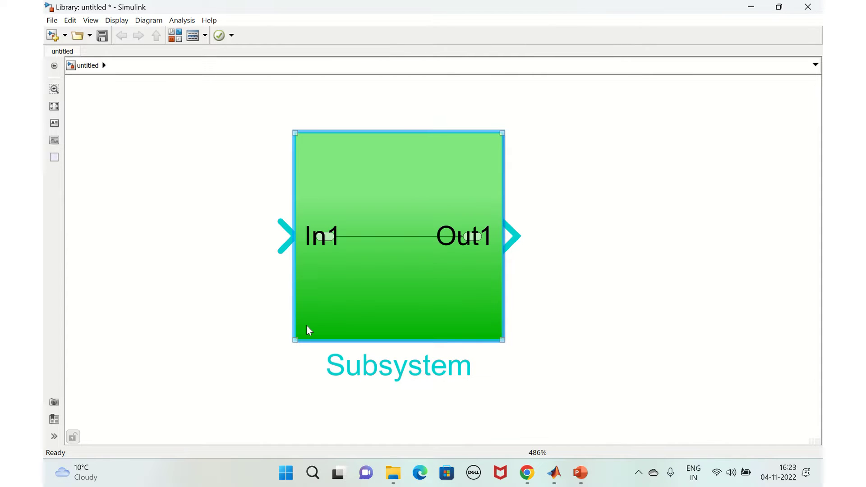
{"action": "left_click_drag", "start_coordinate": [295, 339], "coordinate": [251, 363]}
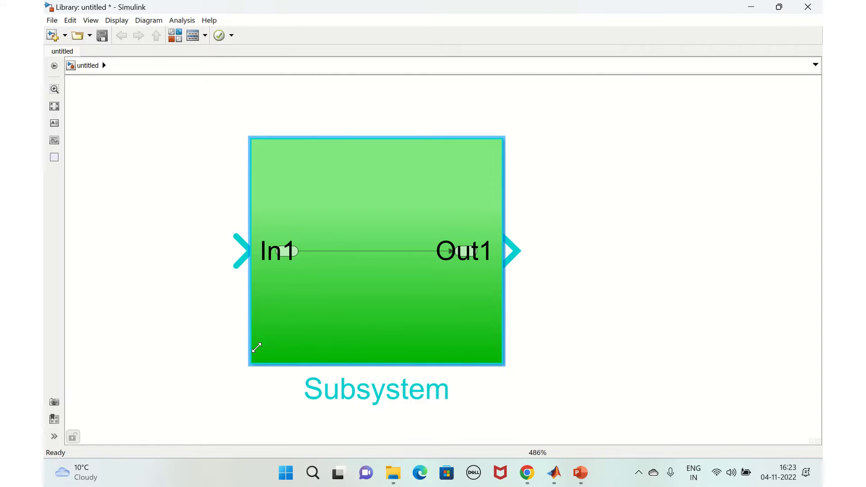
{"action": "left_click_drag", "start_coordinate": [257, 348], "coordinate": [256, 348]}
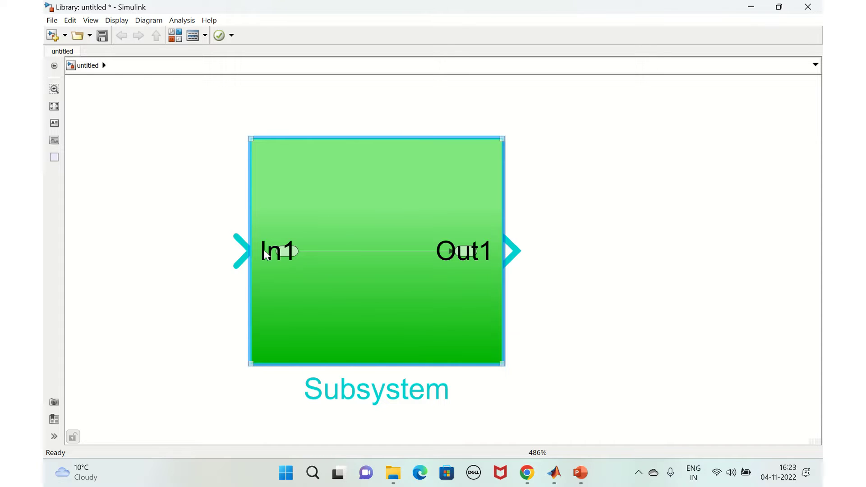
- Create a mask on the Subsystem block and show its Icon & Ports settings
{"action": "right_click", "coordinate": [344, 276]}
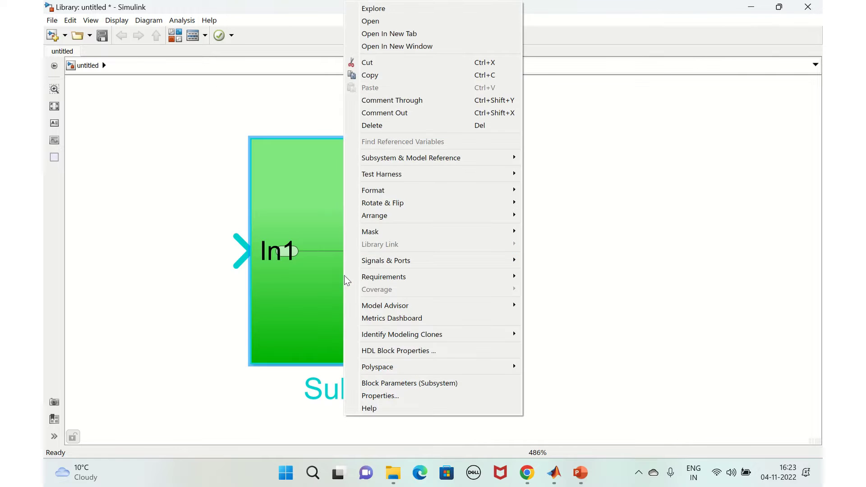
{"action": "mouse_move", "coordinate": [394, 230]}
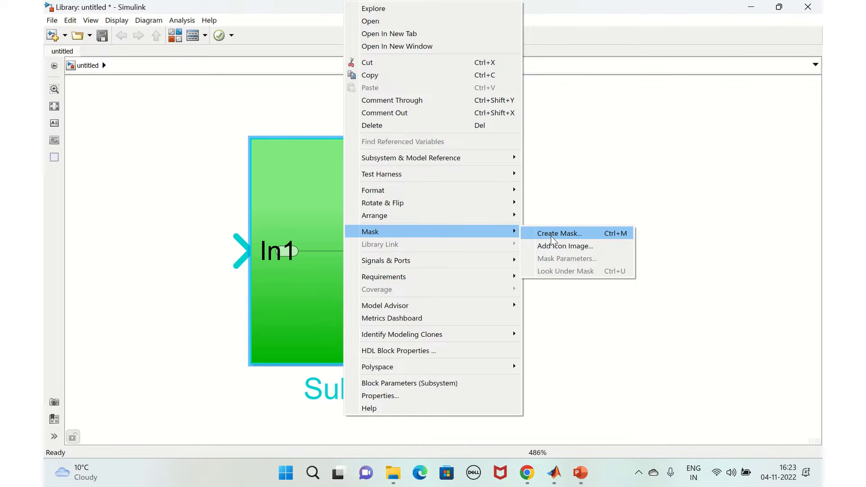
{"action": "left_click", "coordinate": [553, 239]}
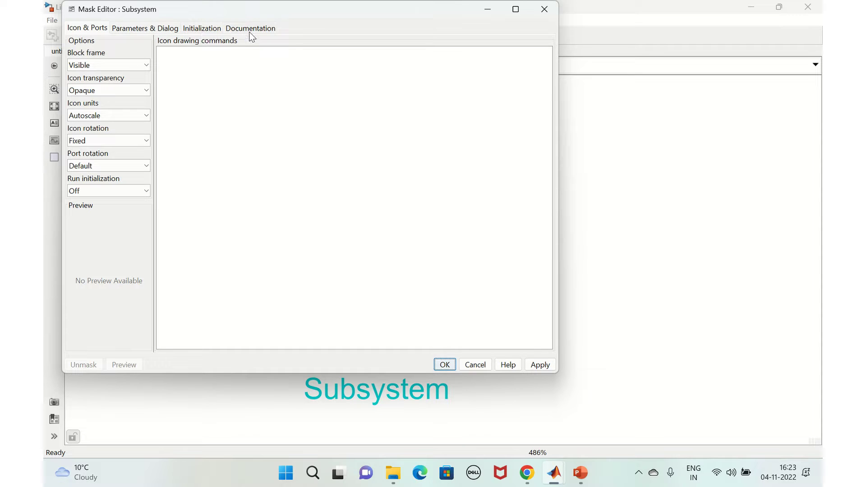
{"action": "left_click", "coordinate": [89, 29]}
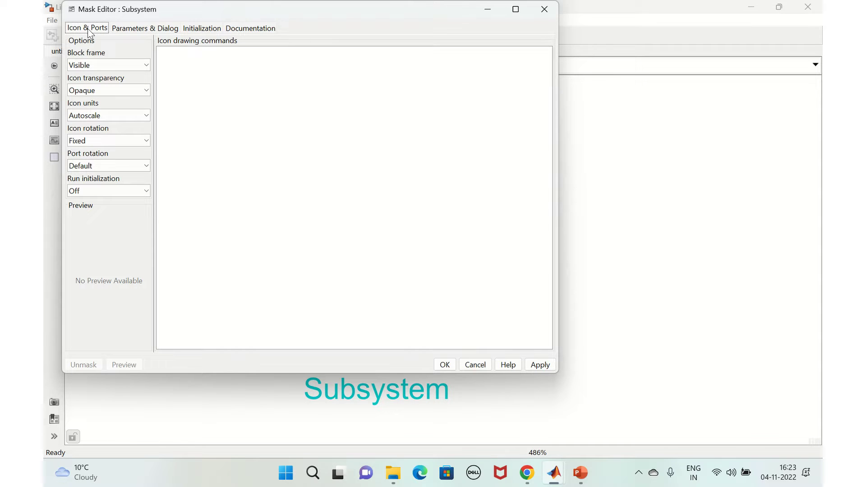
{"action": "mouse_move", "coordinate": [188, 15]}
{"action": "left_mouse_down"}
{"action": "mouse_move", "coordinate": [355, 134]}
{"action": "mouse_move", "coordinate": [358, 361]}
{"action": "mouse_move", "coordinate": [195, 28]}
{"action": "left_mouse_up"}
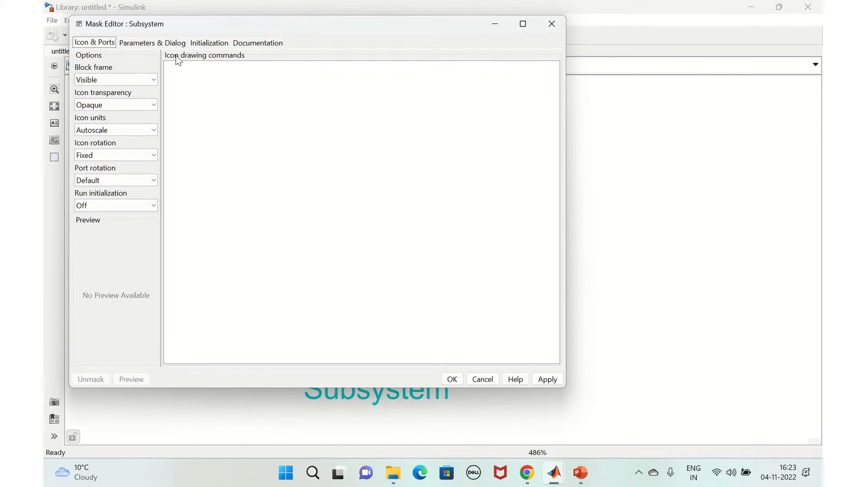
- Enter the icon drawing command disp('My_Lib'); then apply and confirm the mask
{"action": "left_click", "coordinate": [178, 67]}
{"action": "type", "text": "disp"}
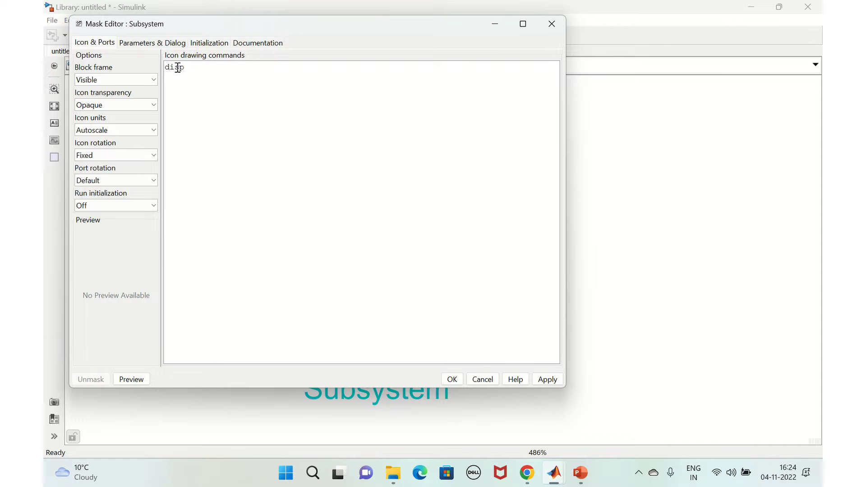
{"action": "type", "text": "()"}
{"action": "key", "text": "Left"}
{"action": "type", "text": "''"}
{"action": "type", "text": "My"}
{"action": "type", "text": "_Lib"}
{"action": "key", "text": "Right"}
{"action": "type", "text": ";"}
{"action": "left_click", "coordinate": [544, 381]}
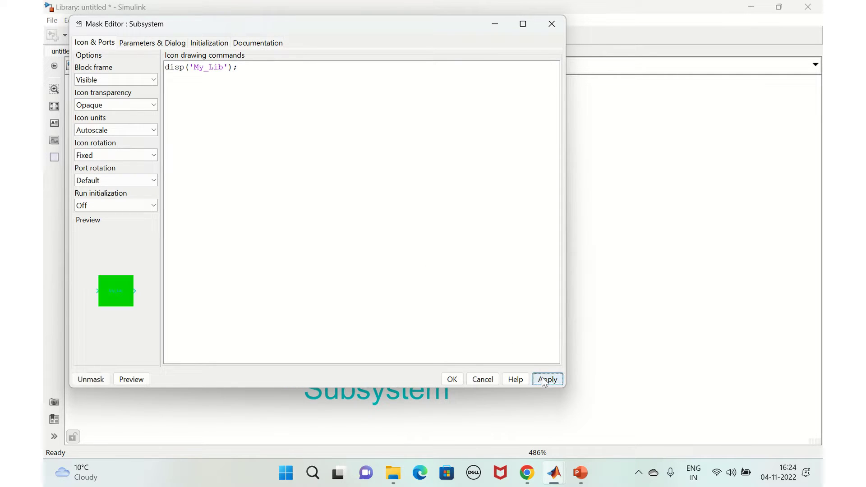
{"action": "left_click", "coordinate": [451, 380]}
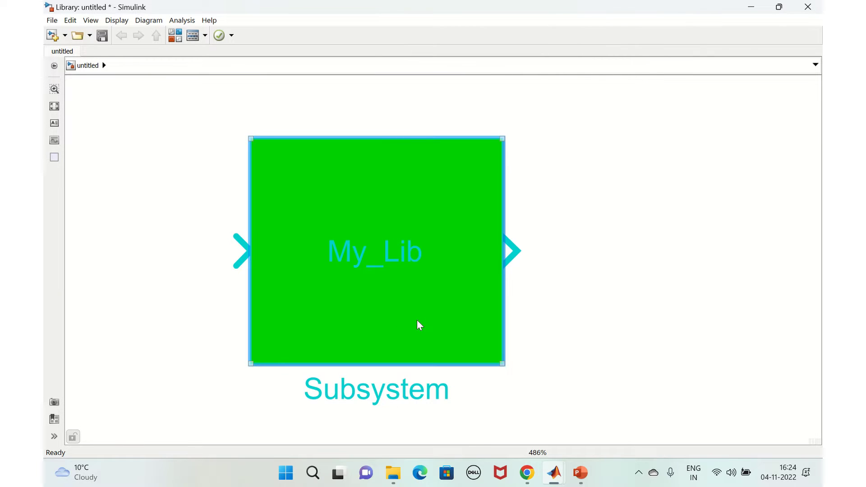
- Reopen the mask and add the line port_label('input',1,'In'); below the disp command
{"action": "right_click", "coordinate": [418, 321]}
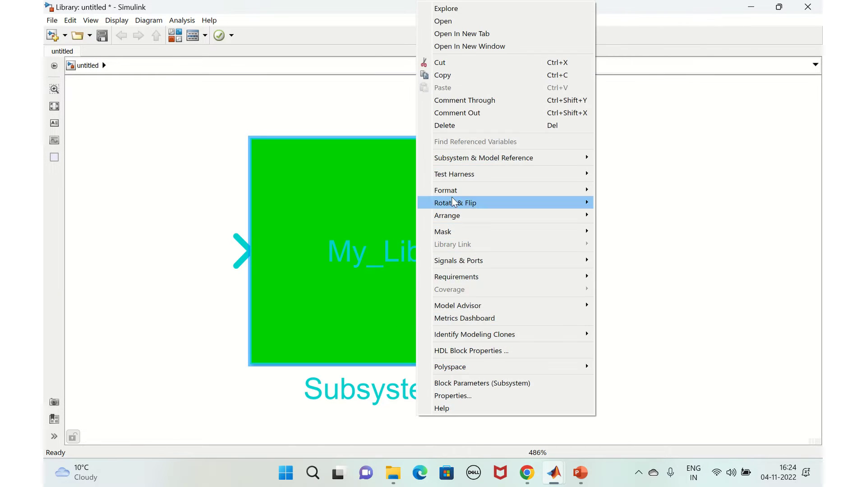
{"action": "mouse_move", "coordinate": [518, 235]}
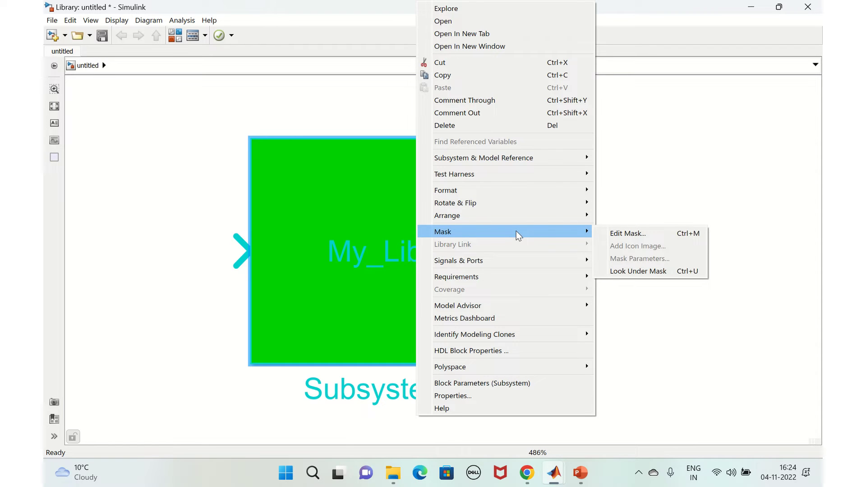
{"action": "left_click", "coordinate": [606, 235]}
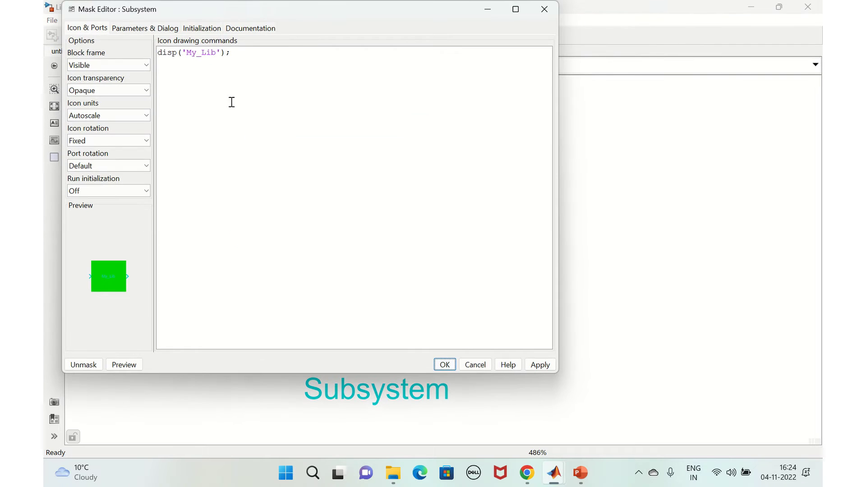
{"action": "left_click", "coordinate": [238, 52]}
{"action": "key", "text": "Return"}
{"action": "type", "text": "port_label("}
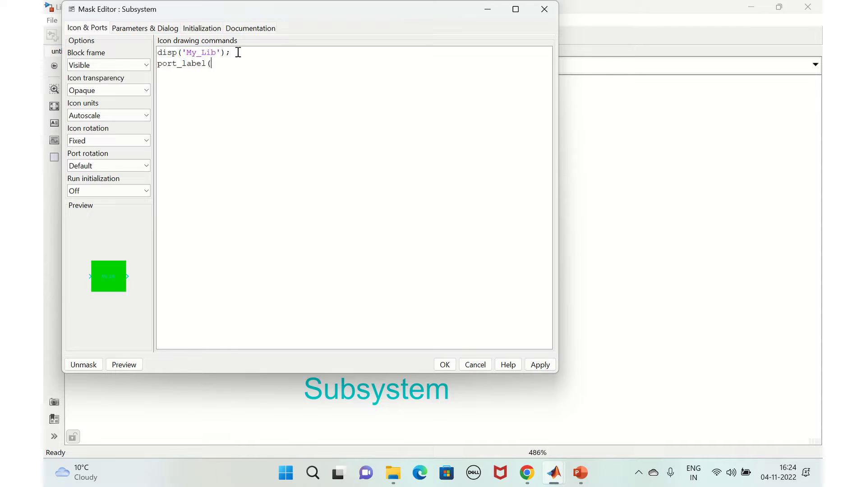
{"action": "type", "text": ")''"}
{"action": "type", "text": "input"}
{"action": "type", "text": ","}
{"action": "type", "text": "1,"}
{"action": "type", "text": "''"}
{"action": "type", "text": "In"}
{"action": "key", "text": "Right"}
{"action": "type", "text": ";"}
- Add port_label('output',1,'Out'); by copying and editing the input line, then apply and close
{"action": "left_click_drag", "start_coordinate": [303, 66], "coordinate": [158, 68]}
{"action": "key", "text": "ctrl+c"}
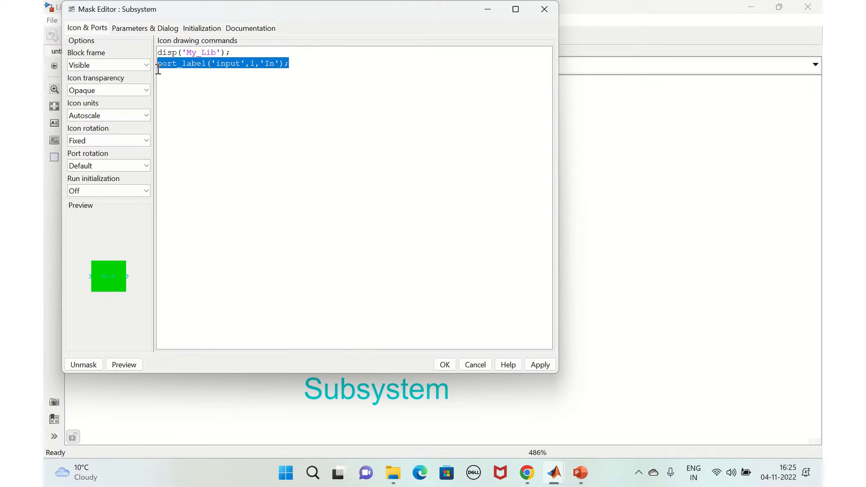
{"action": "left_click", "coordinate": [299, 62]}
{"action": "key", "text": "ctrl+v"}
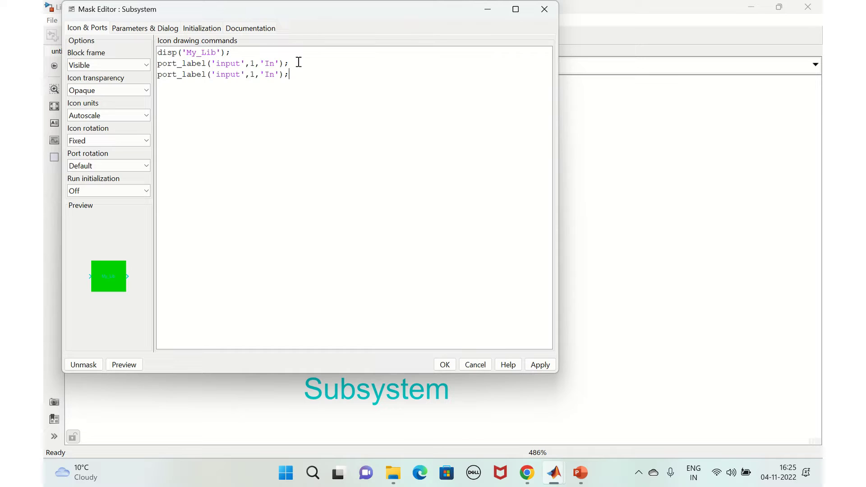
{"action": "left_click", "coordinate": [226, 74]}
{"action": "key", "text": "BackSpace"}
{"action": "key", "text": "BackSpace"}
{"action": "type", "text": "out"}
{"action": "left_click", "coordinate": [278, 75]}
{"action": "key", "text": "BackSpace"}
{"action": "key", "text": "BackSpace"}
{"action": "type", "text": "Out"}
{"action": "left_click", "coordinate": [535, 367]}
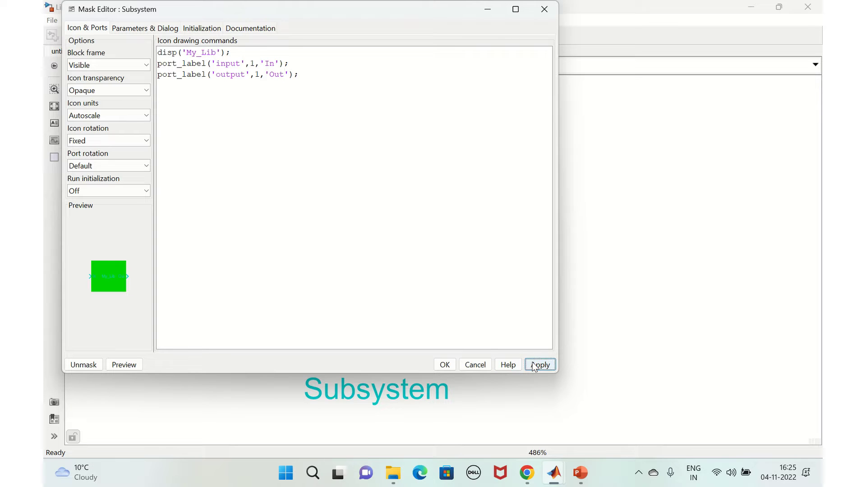
{"action": "left_click", "coordinate": [447, 367]}
{"action": "left_click", "coordinate": [467, 354]}
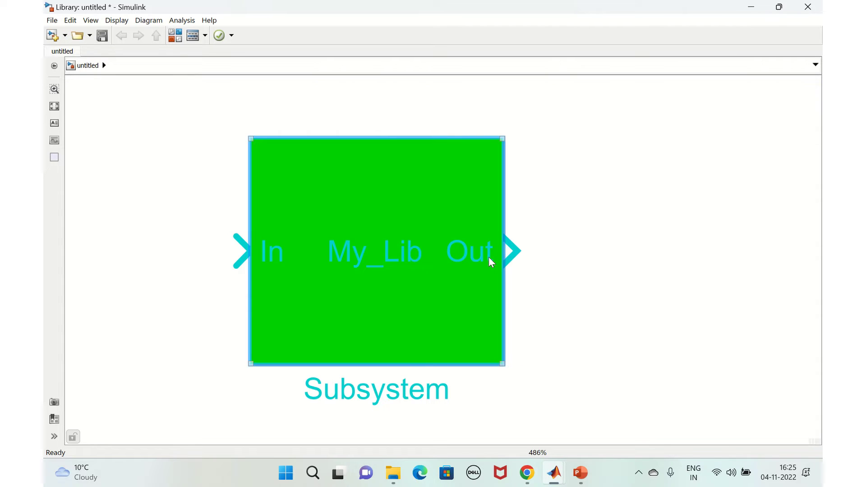
- Reopen the My_Lib mask editor and view its Parameters & Dialog and Initialization tabs
{"action": "right_click", "coordinate": [434, 302]}
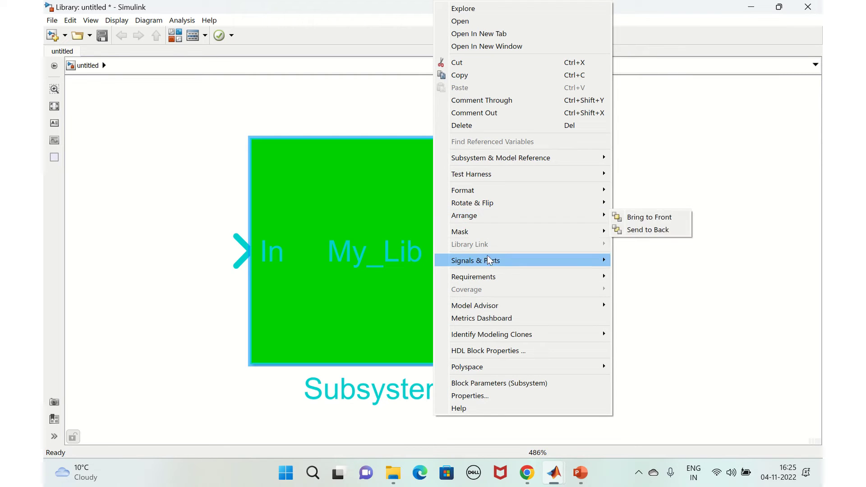
{"action": "mouse_move", "coordinate": [603, 233]}
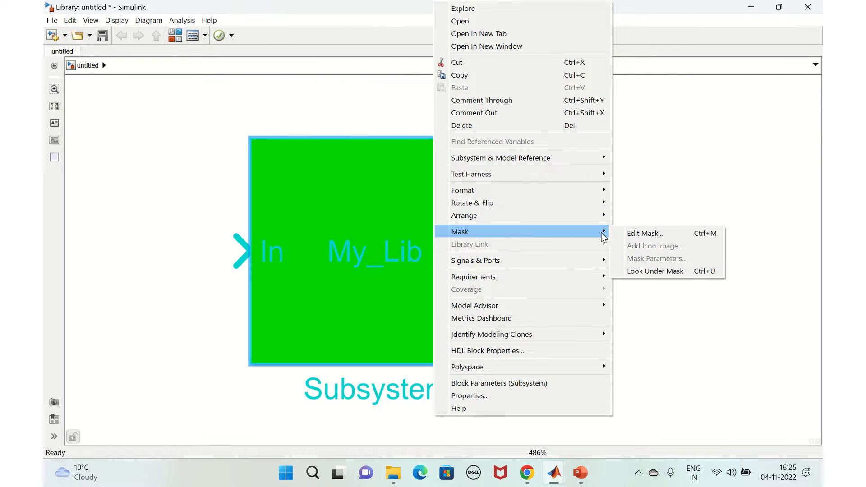
{"action": "left_click", "coordinate": [633, 234]}
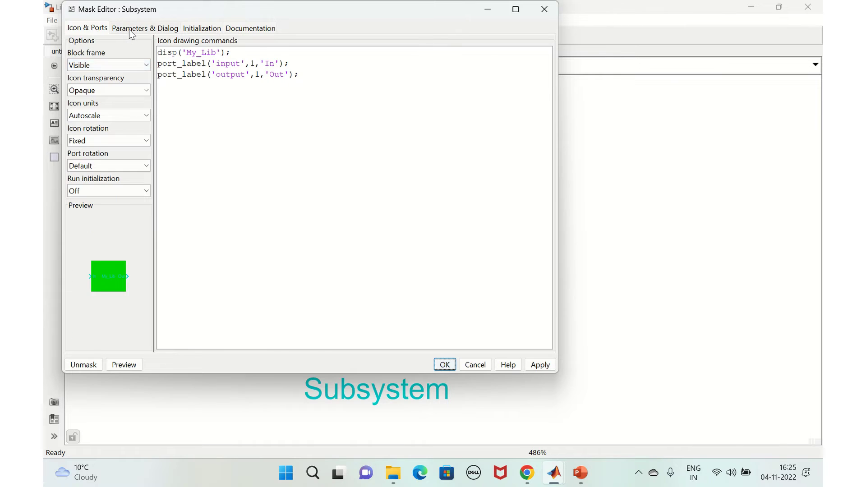
{"action": "left_click", "coordinate": [129, 29]}
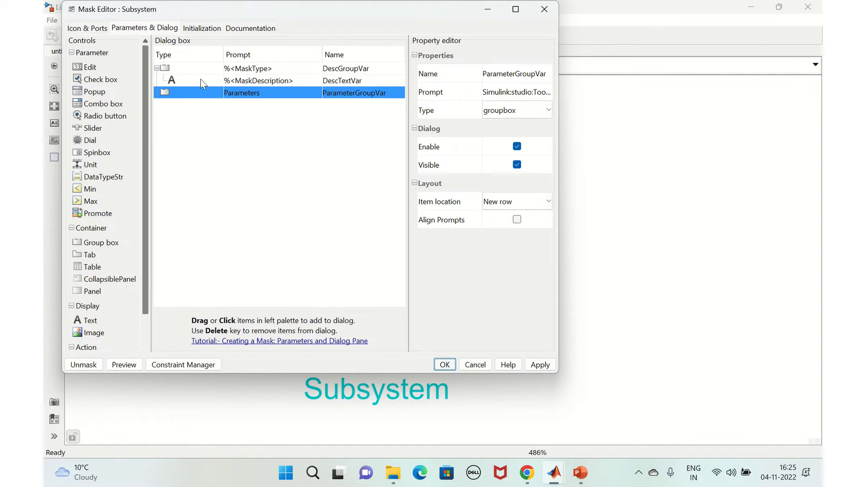
{"action": "left_click", "coordinate": [193, 32]}
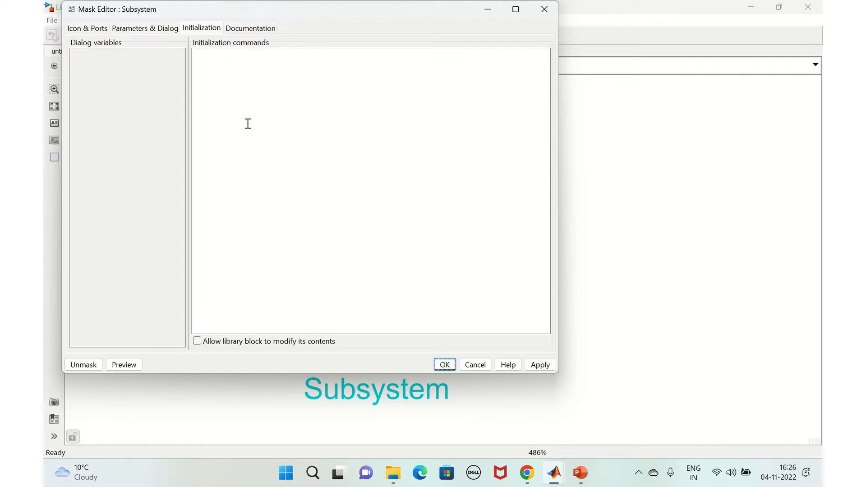
- Type 'Help data' in the mask's Documentation help box, then apply and click OK
{"action": "left_click", "coordinate": [247, 32]}
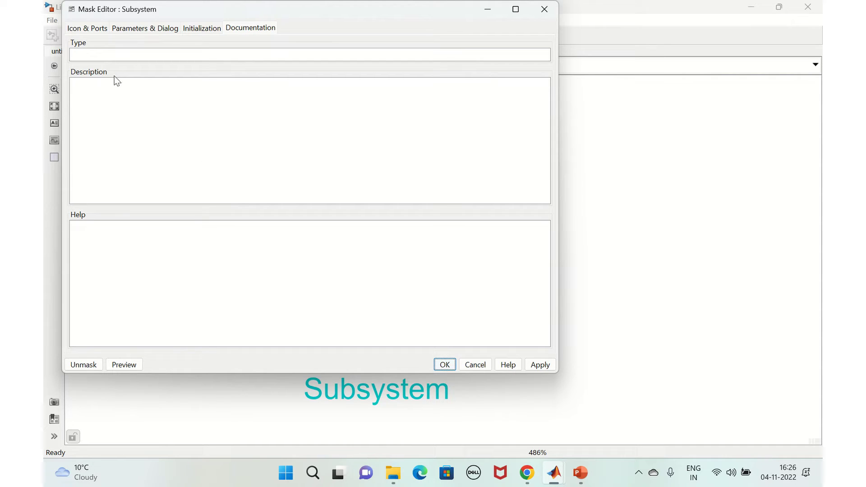
{"action": "left_click", "coordinate": [95, 238]}
{"action": "type", "text": "Help data"}
{"action": "left_click", "coordinate": [541, 366]}
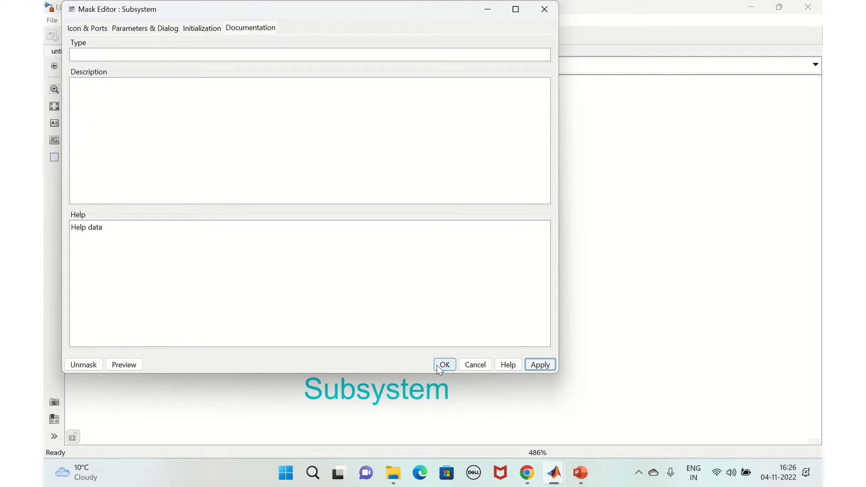
{"action": "left_click", "coordinate": [440, 365]}
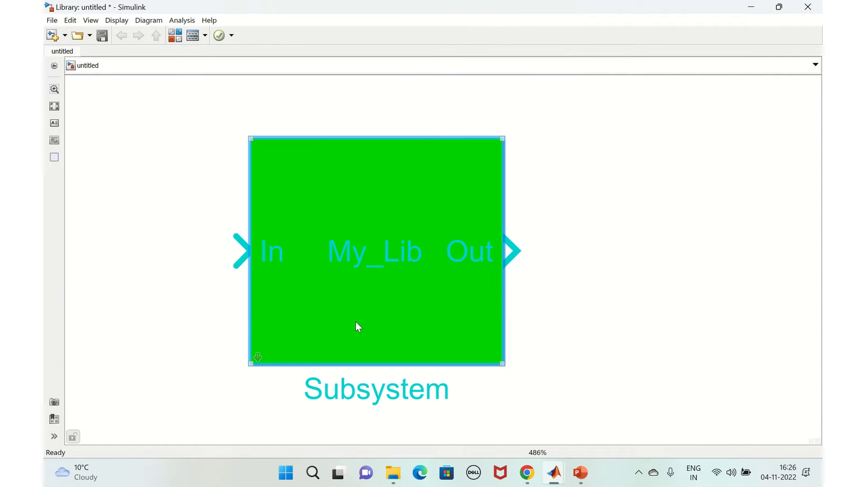
{"action": "double_click", "coordinate": [358, 325]}
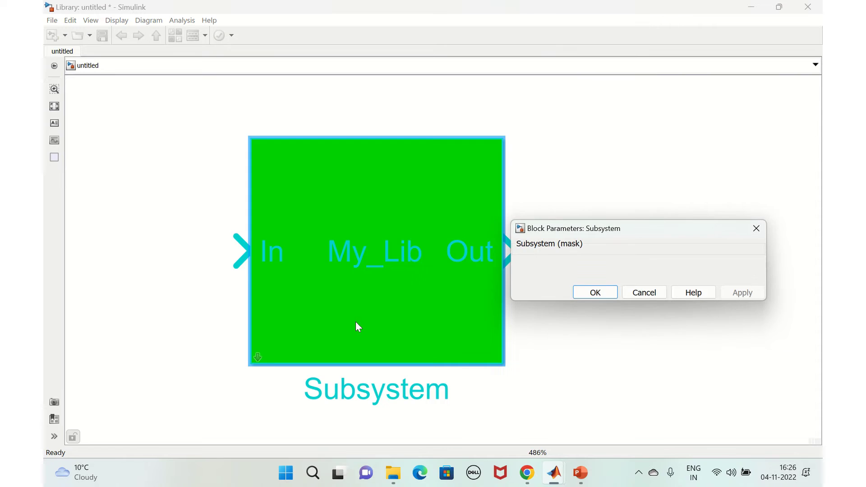
{"action": "left_click", "coordinate": [686, 291]}
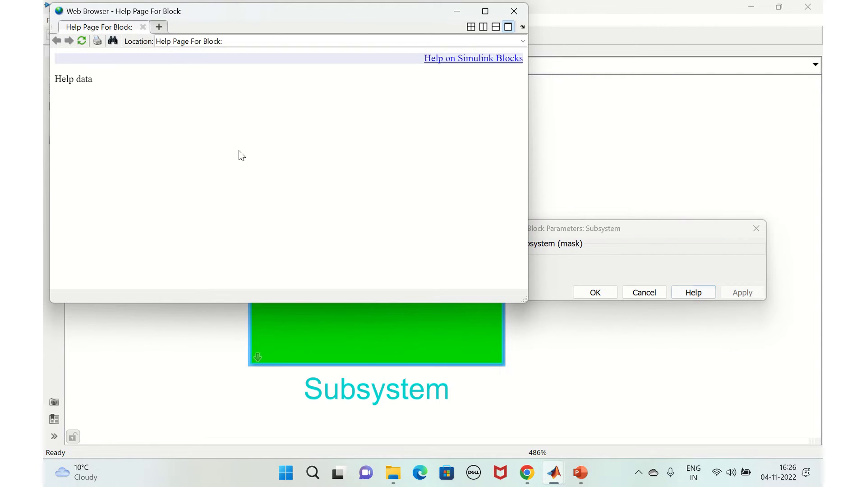
{"action": "left_click_drag", "start_coordinate": [94, 80], "coordinate": [55, 81]}
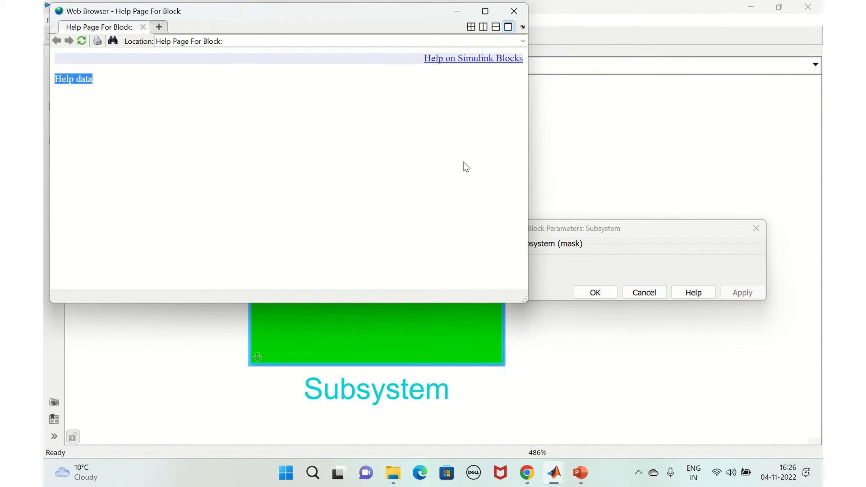
{"action": "left_click", "coordinate": [511, 11]}
{"action": "left_click", "coordinate": [644, 293]}
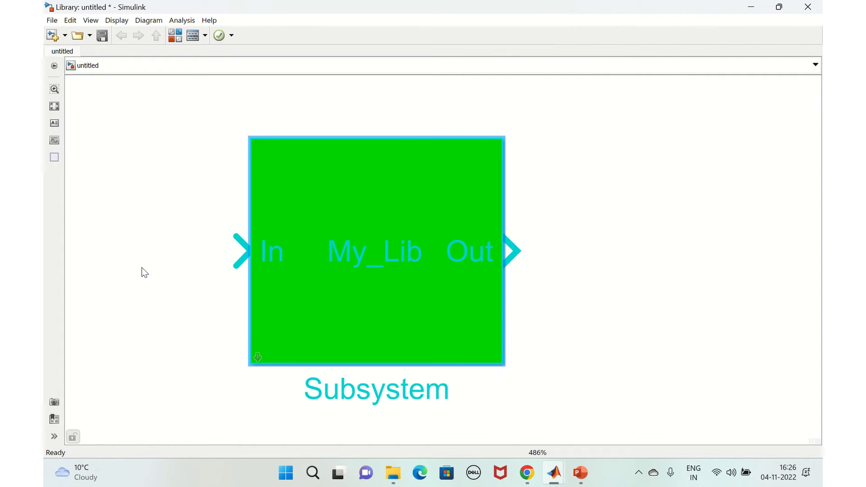
- Save the untitled library to the New Volume (D:) drive with file name NewLib
{"action": "key", "text": "ctrl+s"}
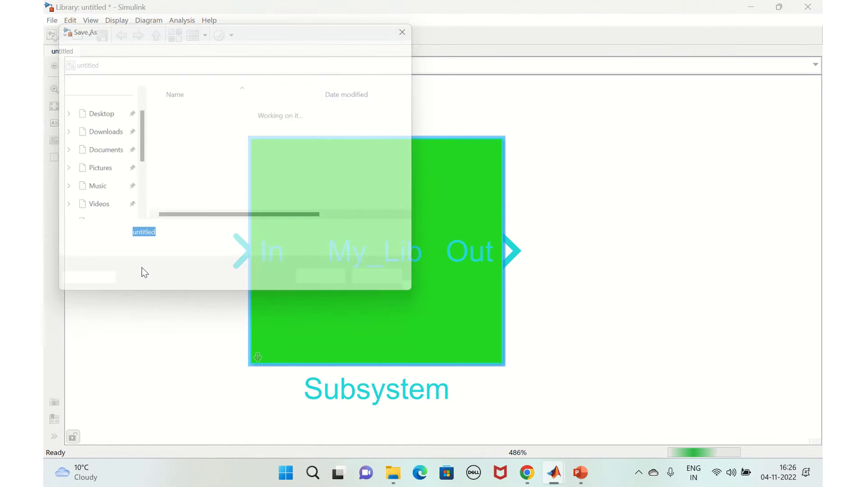
{"action": "scroll", "coordinate": [90, 190], "scroll_direction": "down", "scroll_amount": 2}
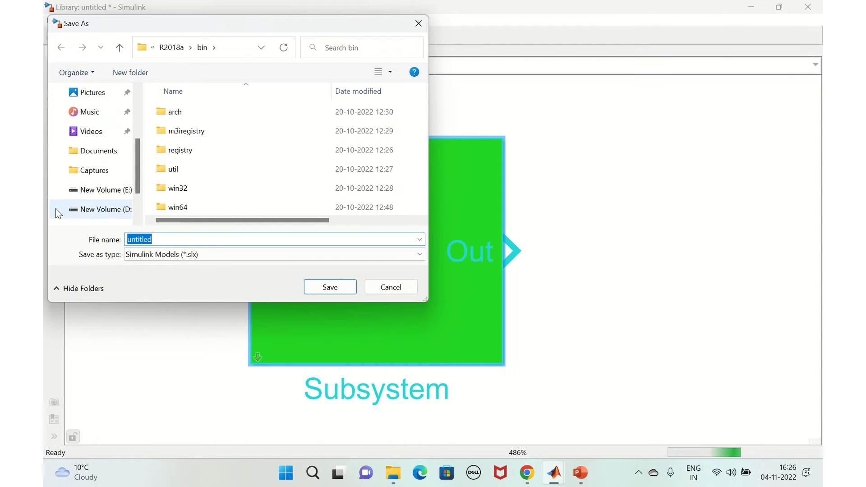
{"action": "left_click", "coordinate": [107, 214]}
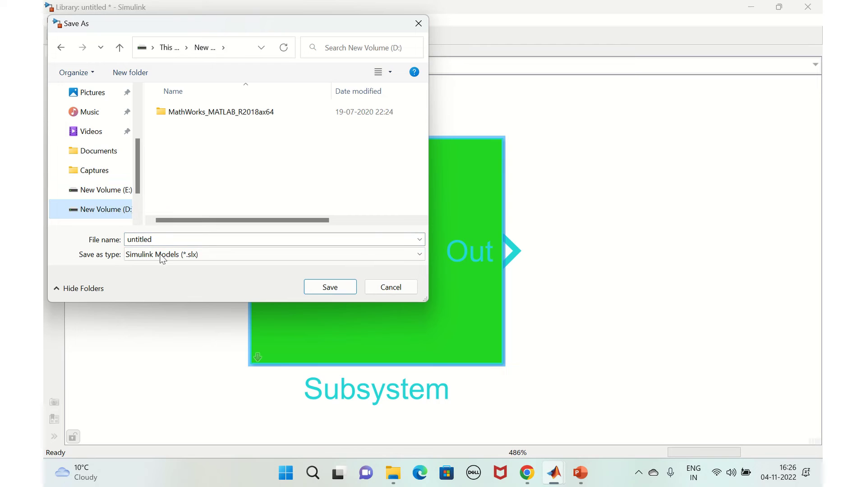
{"action": "key", "text": "BackSpace"}
{"action": "type", "text": "NewLib"}
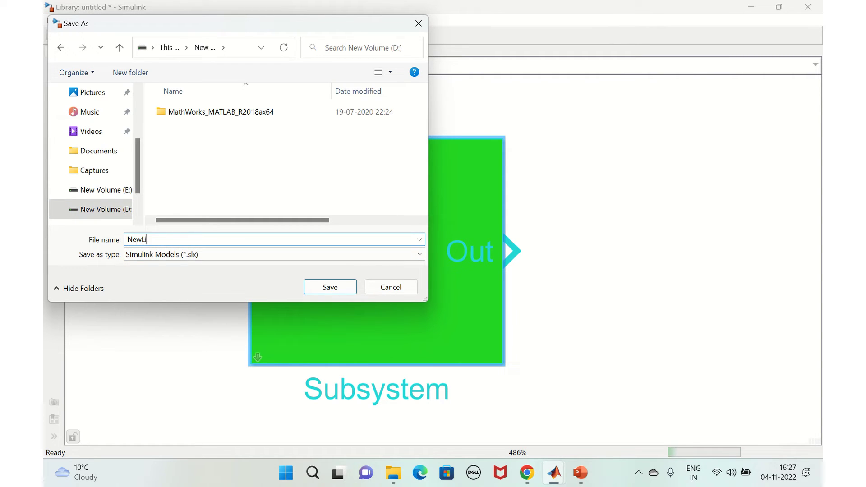
{"action": "left_click", "coordinate": [317, 289]}
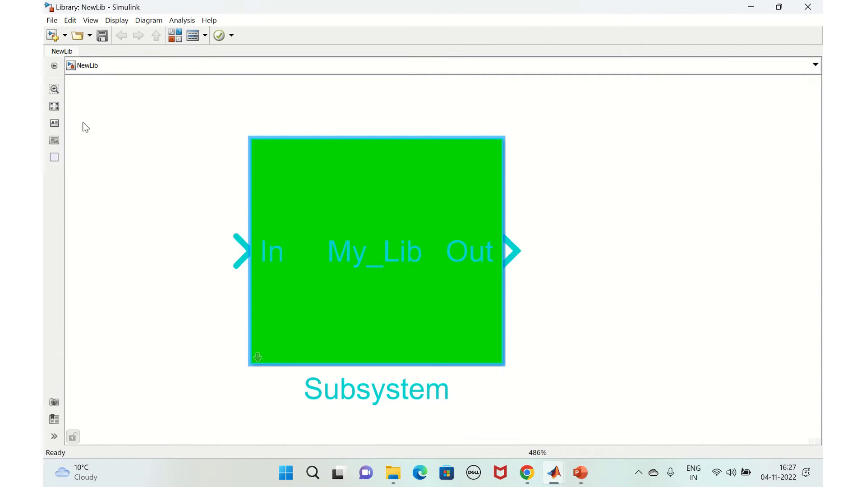
- Open a new Blank Model and position its window beside the NewLib library
{"action": "left_click", "coordinate": [66, 36]}
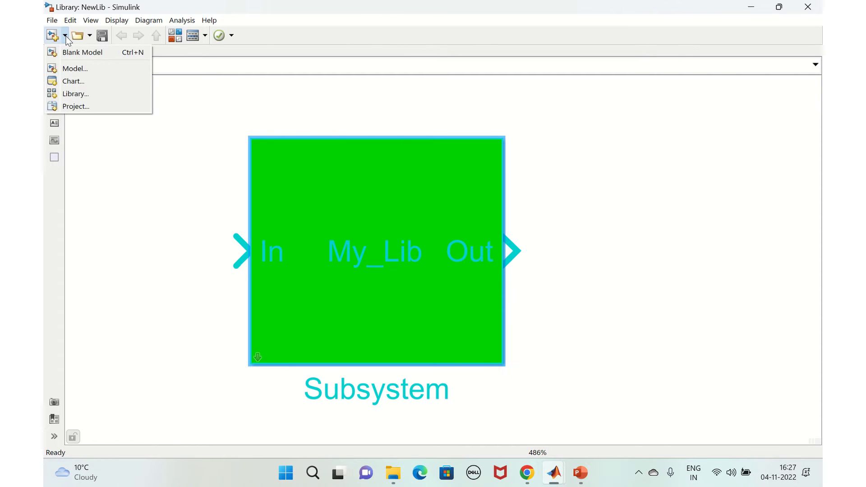
{"action": "left_click", "coordinate": [86, 68]}
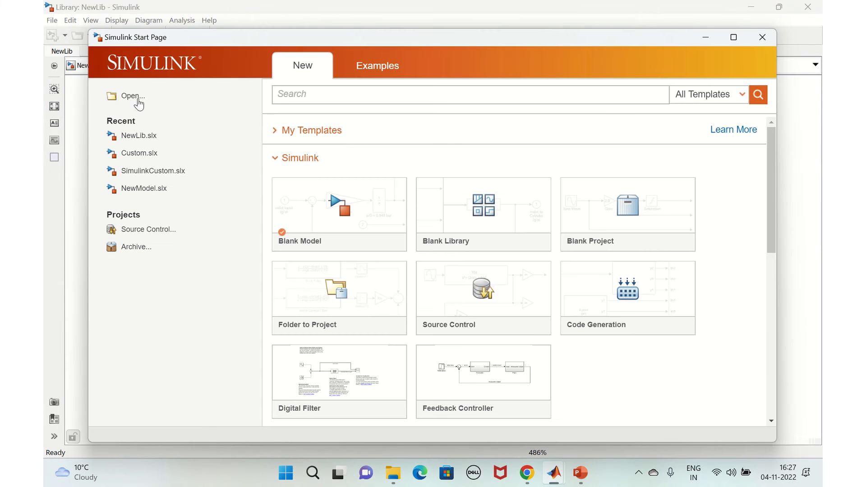
{"action": "left_click", "coordinate": [324, 217]}
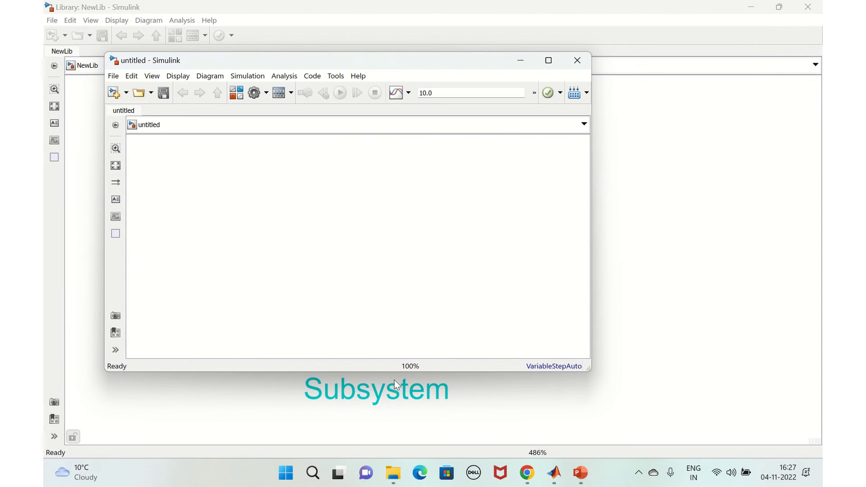
{"action": "left_click_drag", "start_coordinate": [188, 64], "coordinate": [431, 245]}
{"action": "left_click_drag", "start_coordinate": [348, 186], "coordinate": [372, 231]}
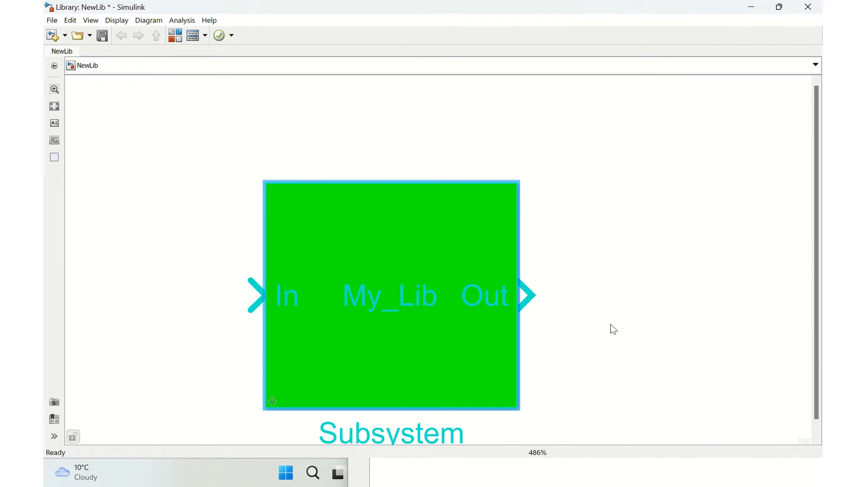
- Paste a copy of the My_Lib block into the untitled model and fit it to view
{"action": "left_click", "coordinate": [617, 303]}
{"action": "left_click", "coordinate": [752, 8]}
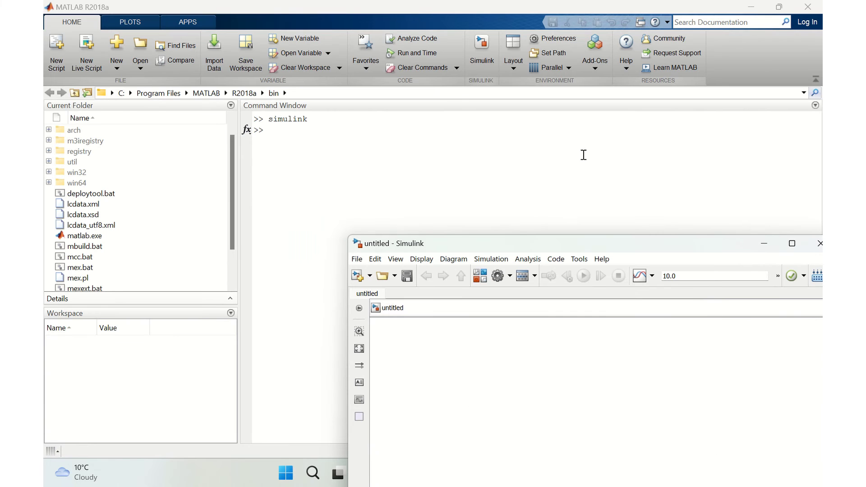
{"action": "left_click_drag", "start_coordinate": [458, 246], "coordinate": [299, 96]}
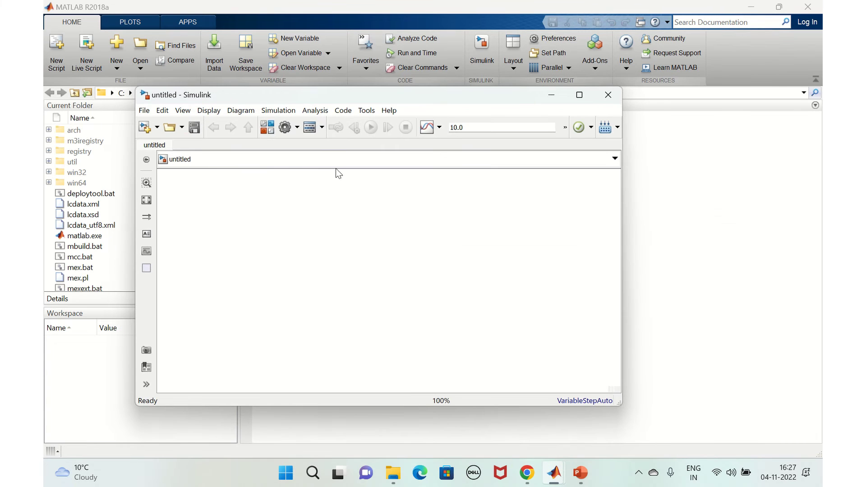
{"action": "key", "text": "ctrl+v"}
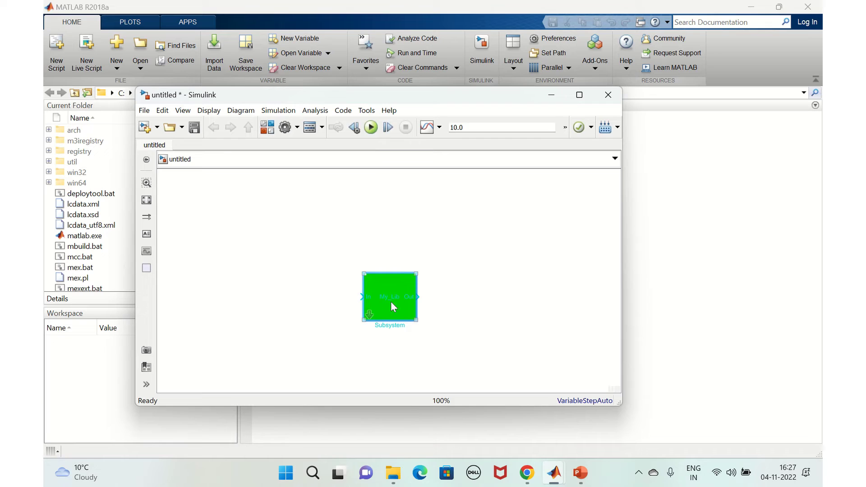
{"action": "left_click", "coordinate": [146, 200]}
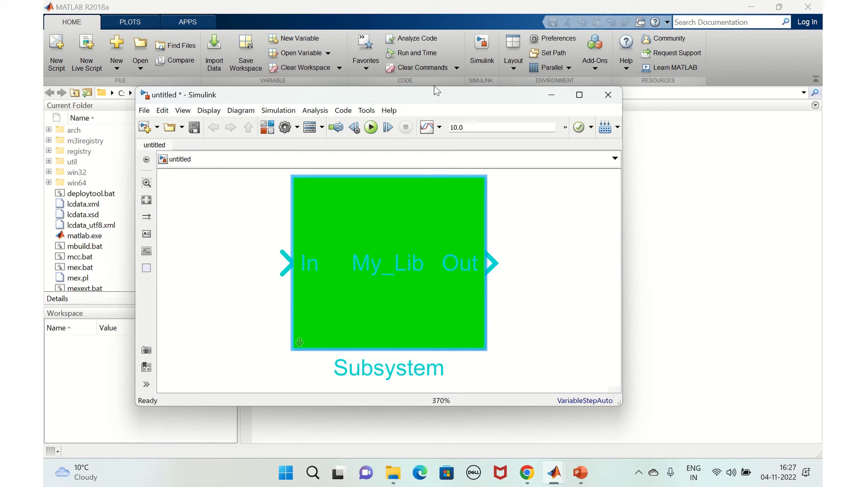
- Show User Defined library link indicators so the Subsystem block displays its link badge
{"action": "left_click", "coordinate": [209, 111]}
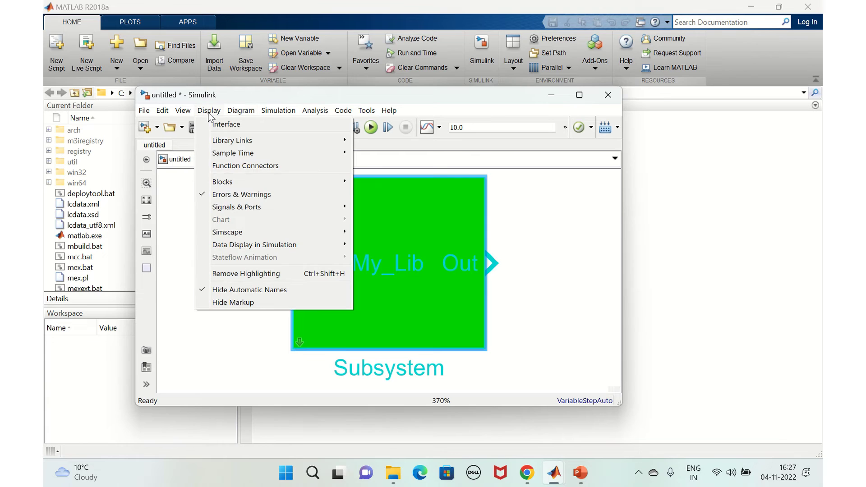
{"action": "mouse_move", "coordinate": [223, 138]}
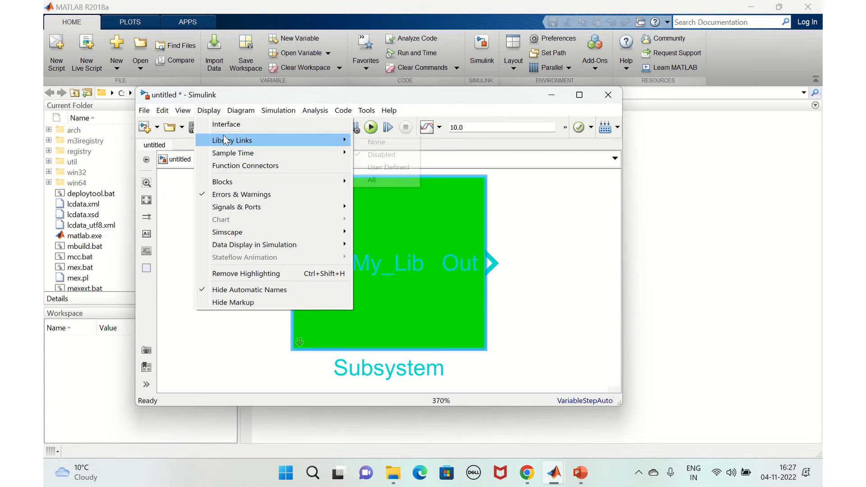
{"action": "left_click", "coordinate": [387, 167]}
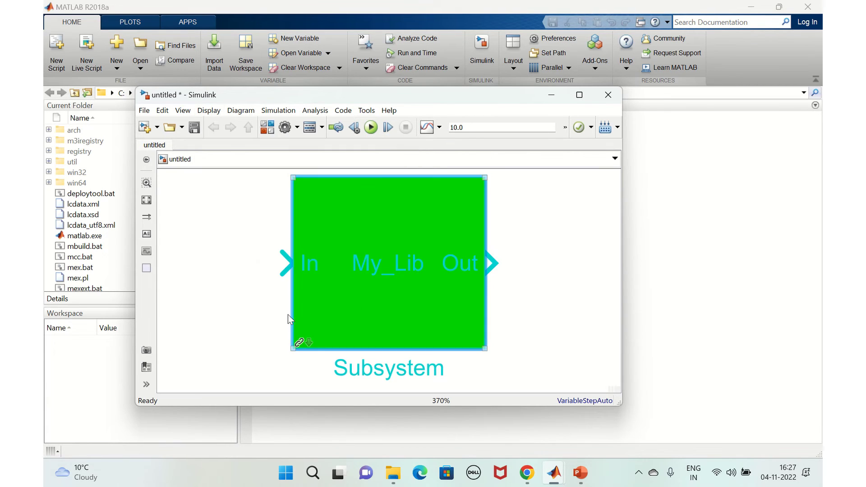
{"action": "left_click", "coordinate": [277, 339]}
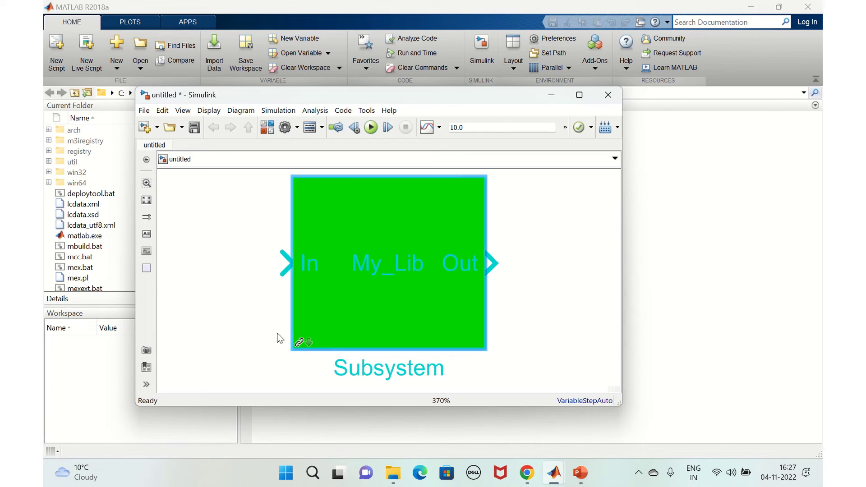
{"action": "left_click", "coordinate": [299, 337]}
- Paste a second copy of the My_Lib block beside the first and fit both in view
{"action": "left_click_drag", "start_coordinate": [622, 406], "coordinate": [807, 423]}
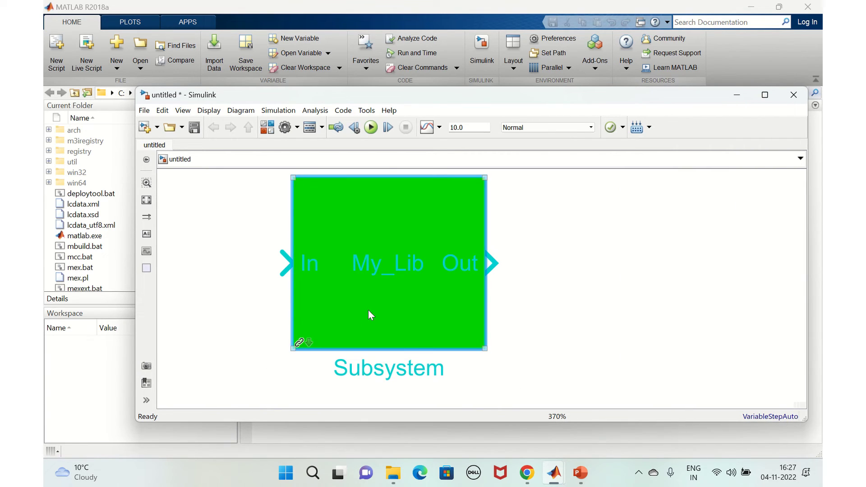
{"action": "key", "text": "ctrl+c"}
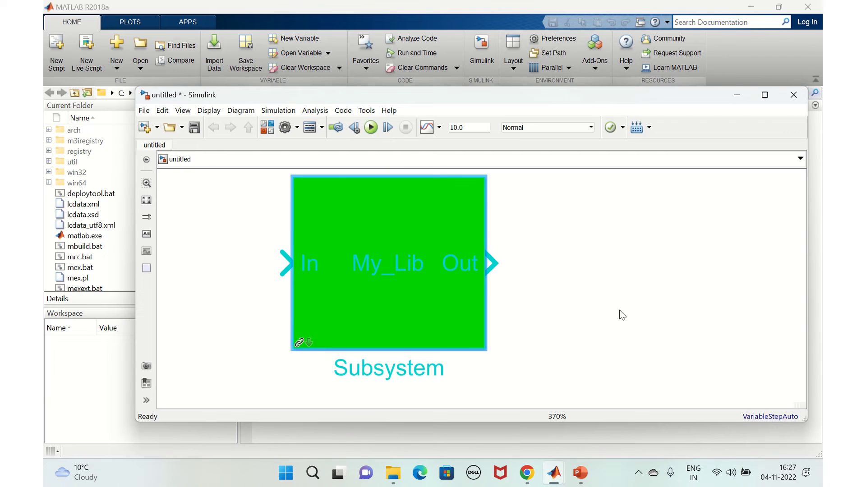
{"action": "left_click", "coordinate": [651, 315]}
{"action": "key", "text": "ctrl+v"}
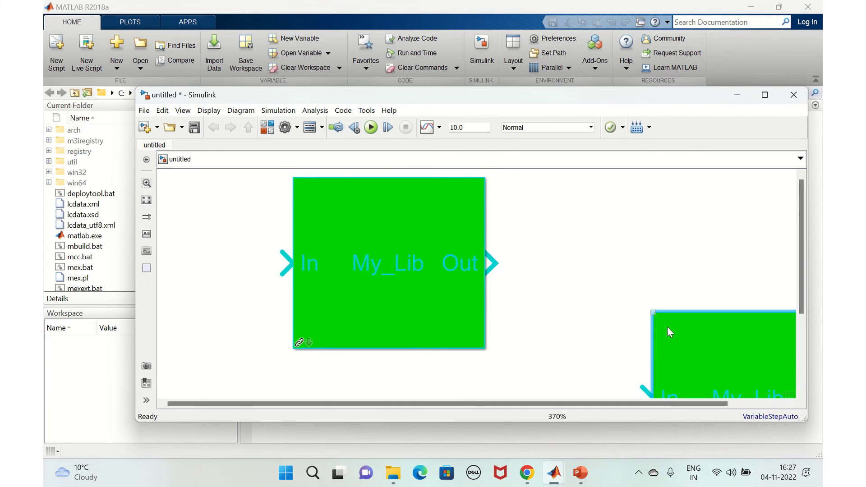
{"action": "left_click_drag", "start_coordinate": [667, 327], "coordinate": [551, 202]}
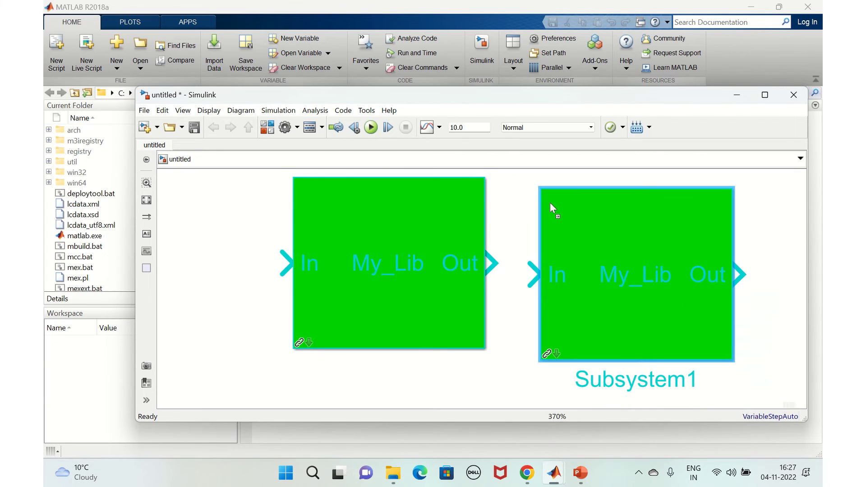
{"action": "left_click", "coordinate": [147, 200]}
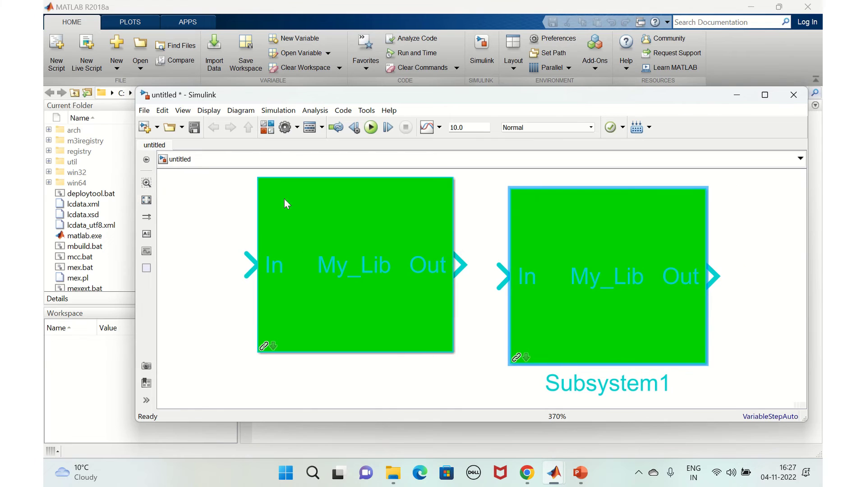
- Jump from the left block's link badge to its NewLib library block and save the library
{"action": "right_click", "coordinate": [282, 333]}
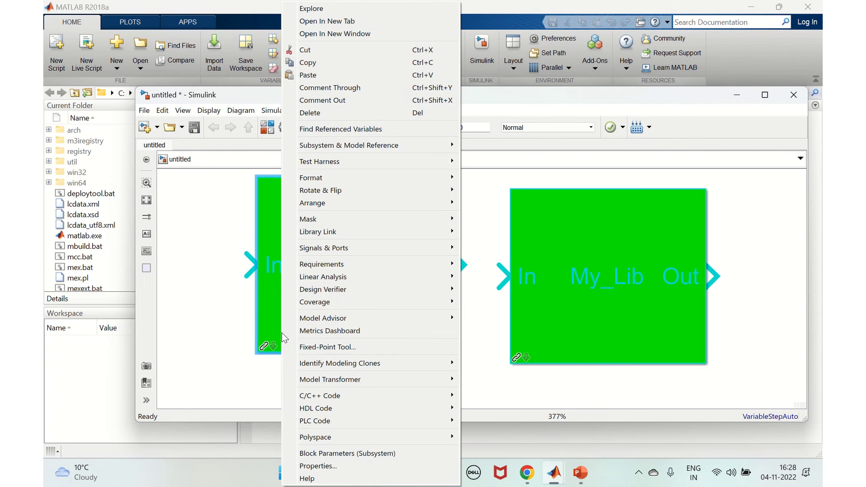
{"action": "left_click", "coordinate": [264, 351]}
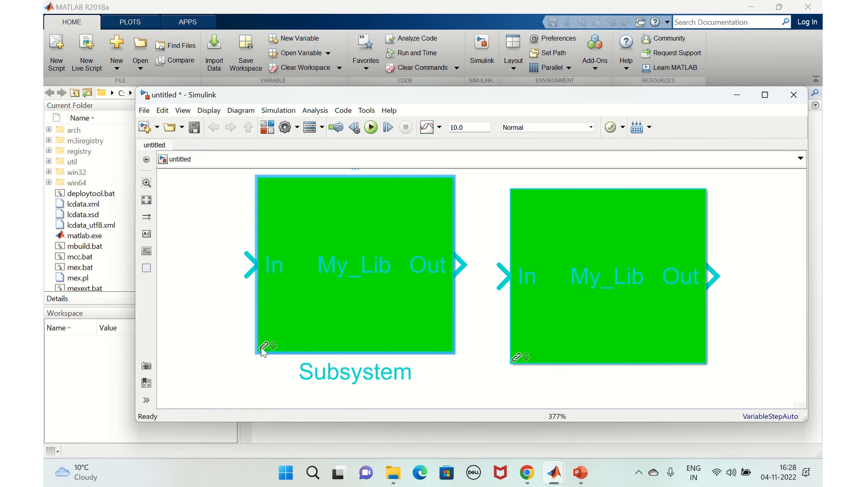
{"action": "left_click", "coordinate": [263, 350]}
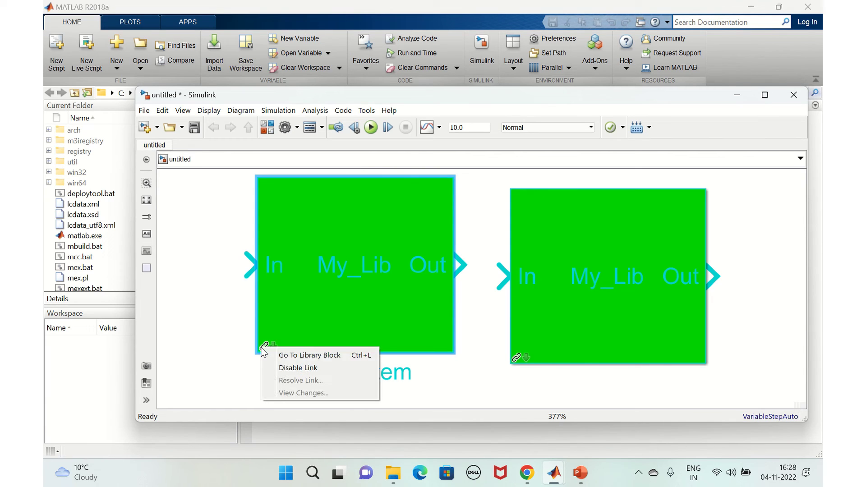
{"action": "left_click", "coordinate": [286, 356]}
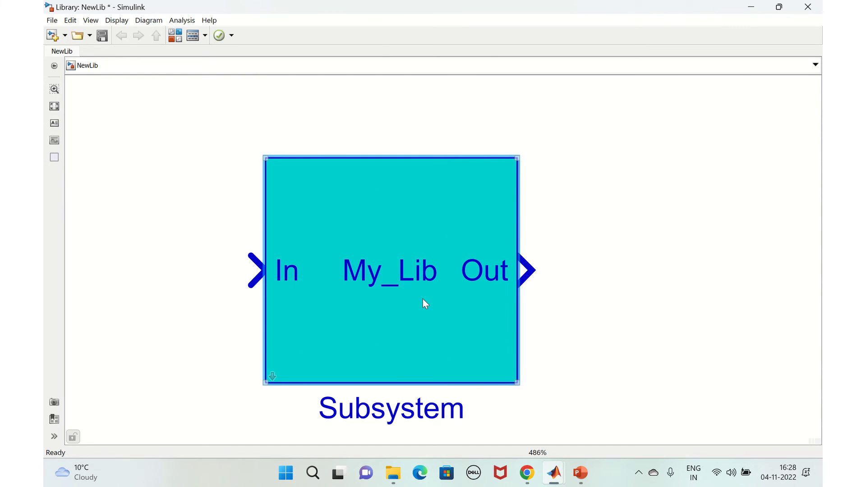
{"action": "key", "text": "ctrl+s"}
{"action": "left_click", "coordinate": [750, 10]}
{"action": "left_click", "coordinate": [342, 350]}
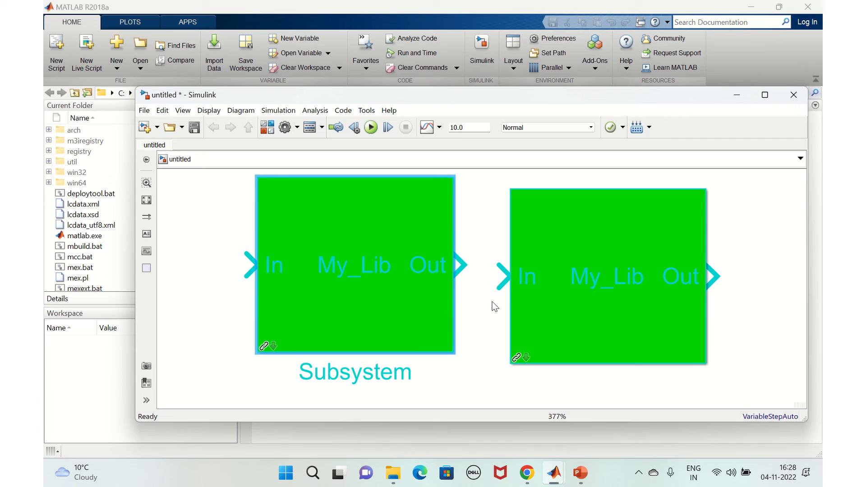
- Disable the library link on the right-hand copy, Subsystem1, keeping the left Subsystem linked
{"action": "left_click", "coordinate": [513, 346]}
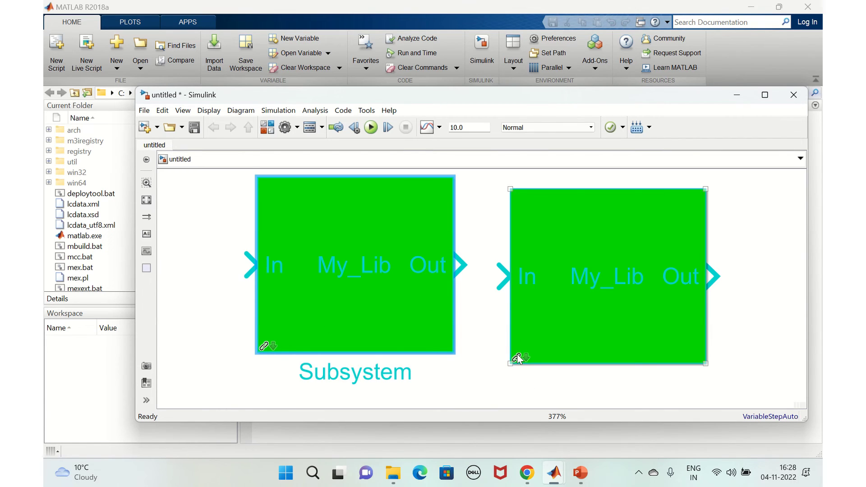
{"action": "left_click", "coordinate": [518, 359]}
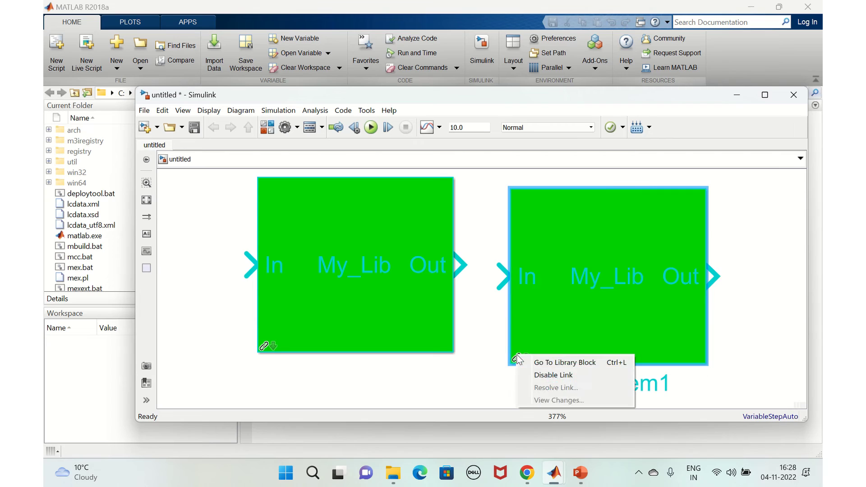
{"action": "left_click", "coordinate": [542, 376]}
{"action": "left_click", "coordinate": [390, 333]}
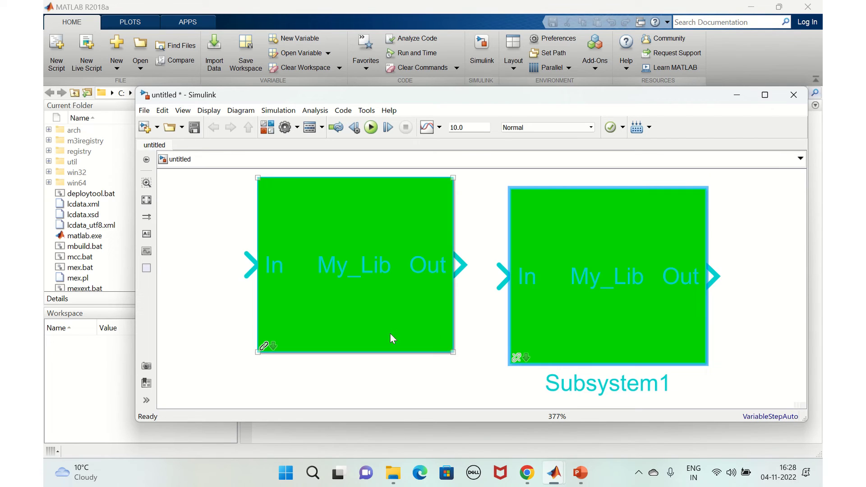
{"action": "left_click", "coordinate": [264, 344]}
{"action": "left_click", "coordinate": [264, 344]}
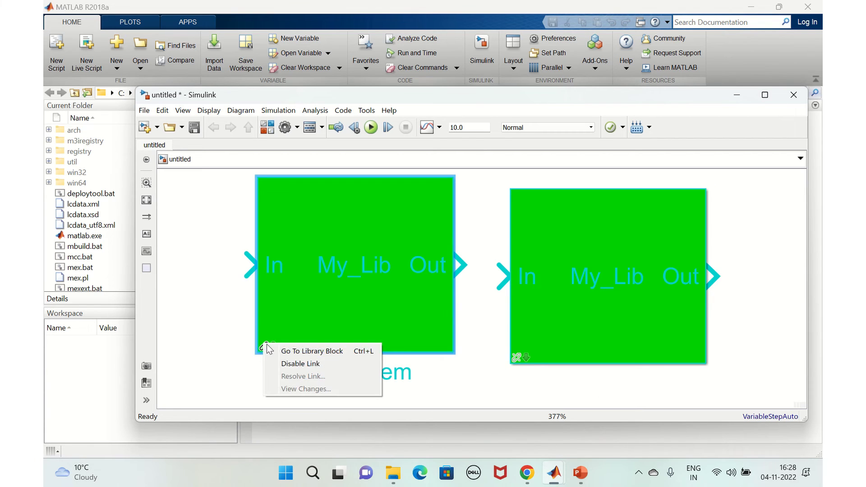
- Open NewLib's source Subsystem, drag Out1 up above the input, and save the library
{"action": "left_click", "coordinate": [322, 353]}
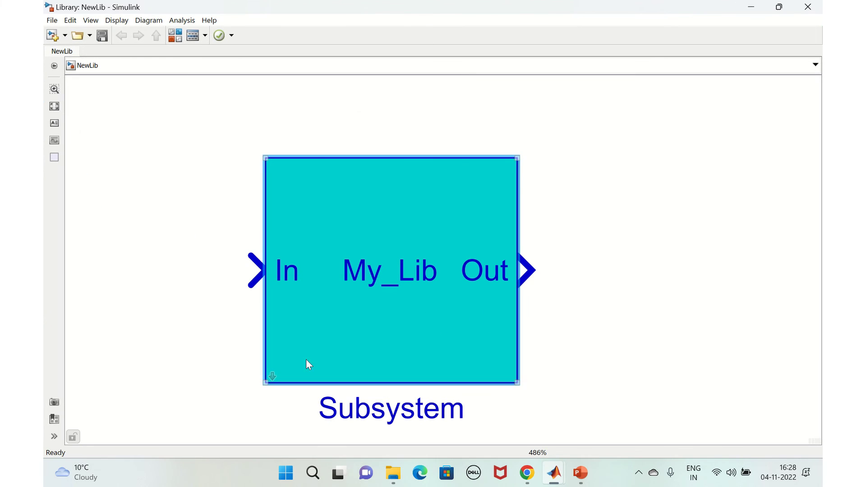
{"action": "left_click", "coordinate": [273, 376]}
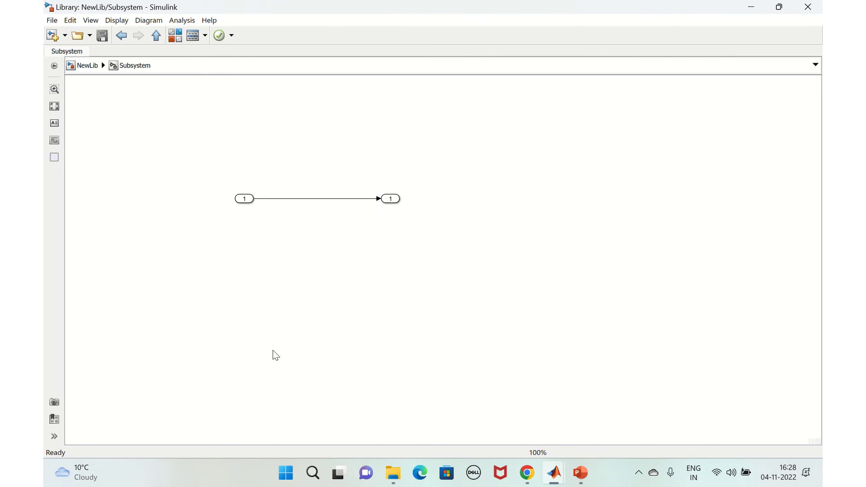
{"action": "left_click_drag", "start_coordinate": [392, 199], "coordinate": [397, 135]}
{"action": "key", "text": "ctrl+s"}
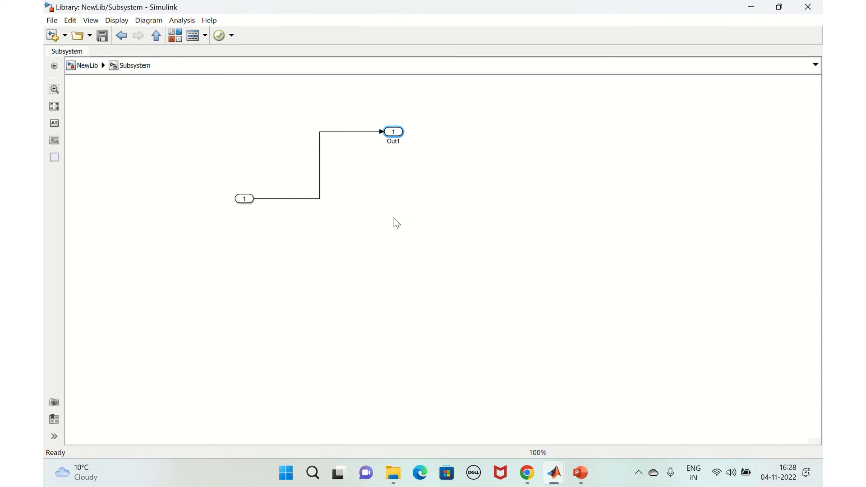
- Open the linked Subsystem to confirm its raised Out1 port and bent signal line
{"action": "left_click", "coordinate": [752, 8]}
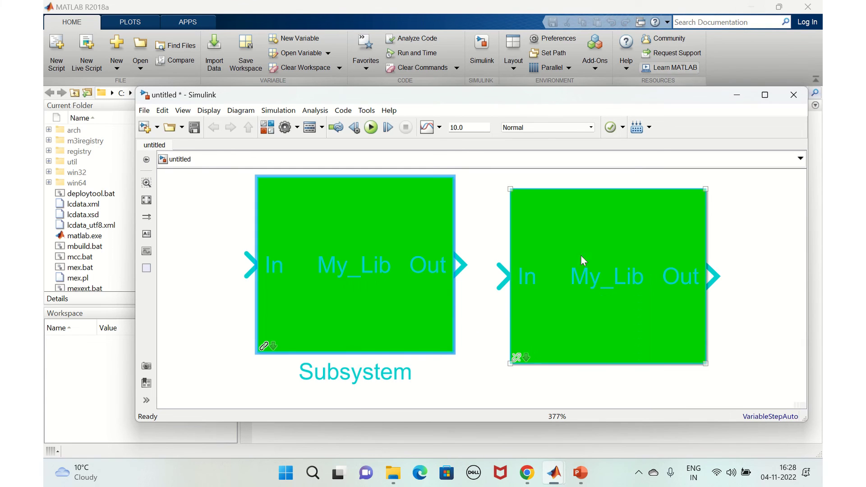
{"action": "left_click", "coordinate": [294, 335]}
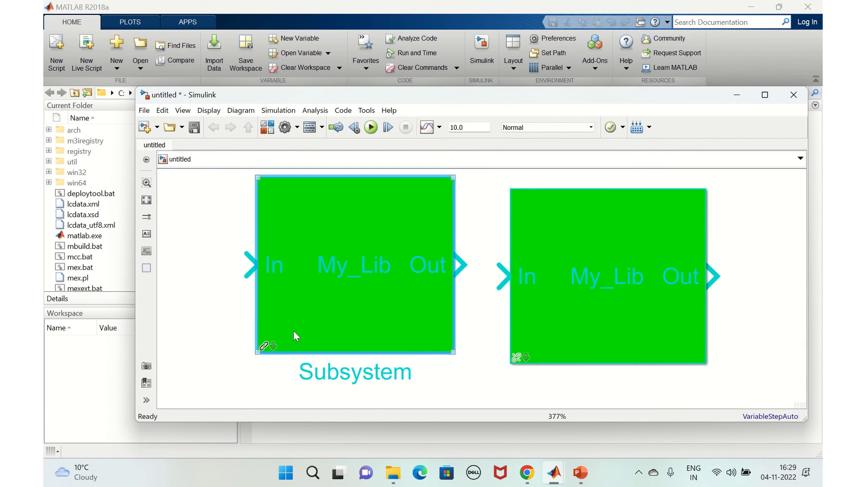
{"action": "double_click", "coordinate": [274, 347]}
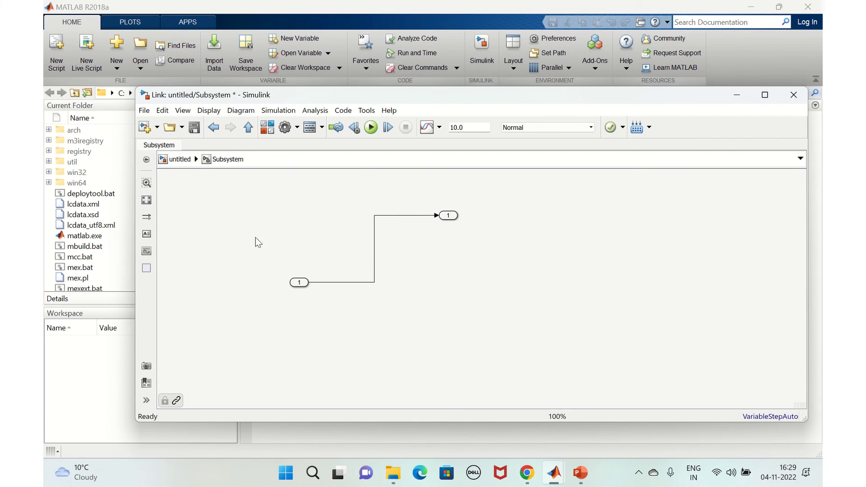
- Return to the top-level model and open Subsystem1, which keeps the straight connection
{"action": "left_click", "coordinate": [173, 160]}
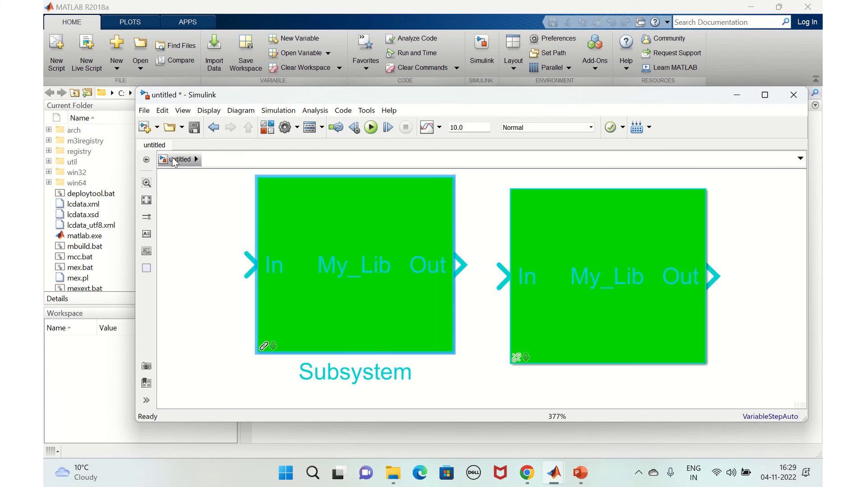
{"action": "left_click", "coordinate": [518, 361]}
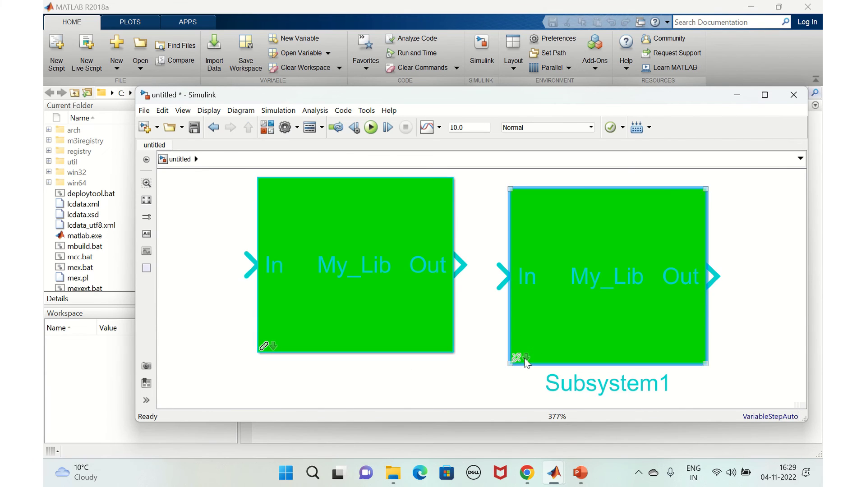
{"action": "double_click", "coordinate": [526, 360]}
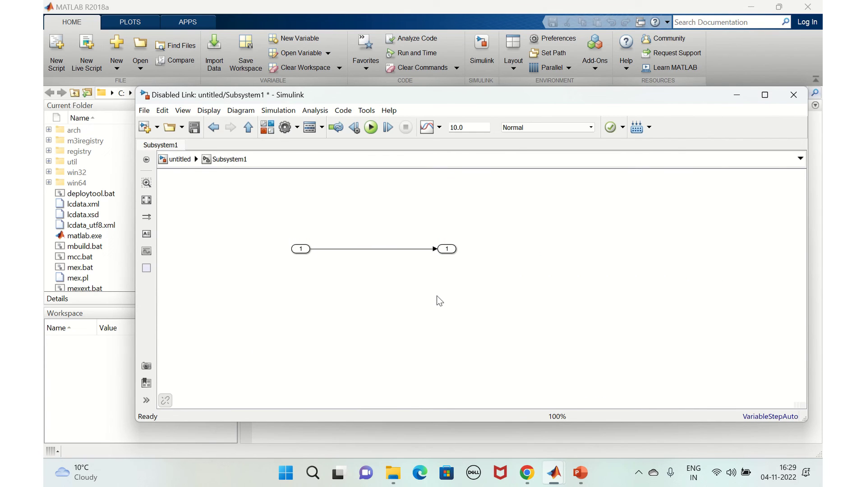